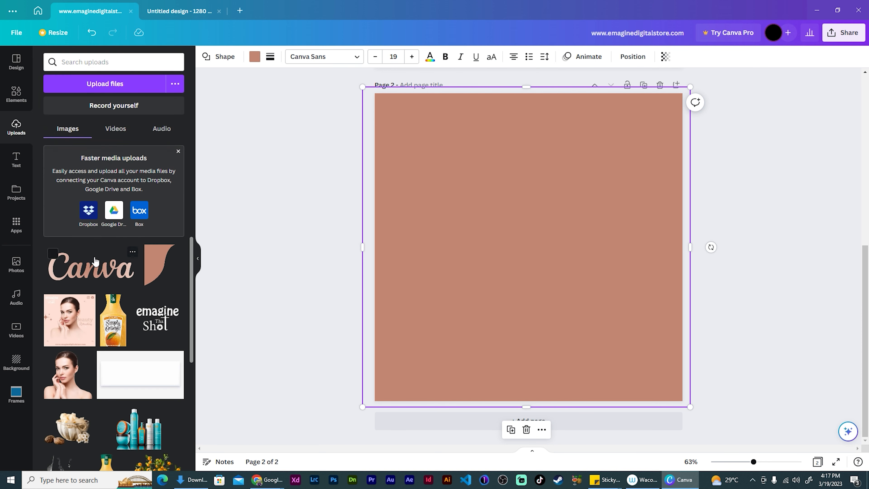
Add the uploaded cut-out portrait of the woman to page 2, enlarge it slightly and center it in the upper part of the page
{"action": "scroll", "coordinate": [103, 307], "scroll_direction": "down", "scroll_amount": 5}
{"action": "scroll", "coordinate": [91, 297], "scroll_direction": "up", "scroll_amount": 5}
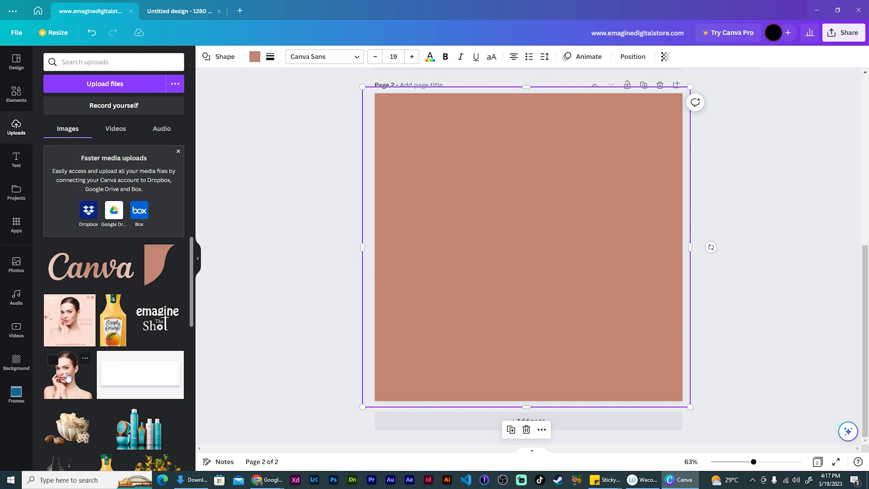
{"action": "left_click", "coordinate": [67, 386]}
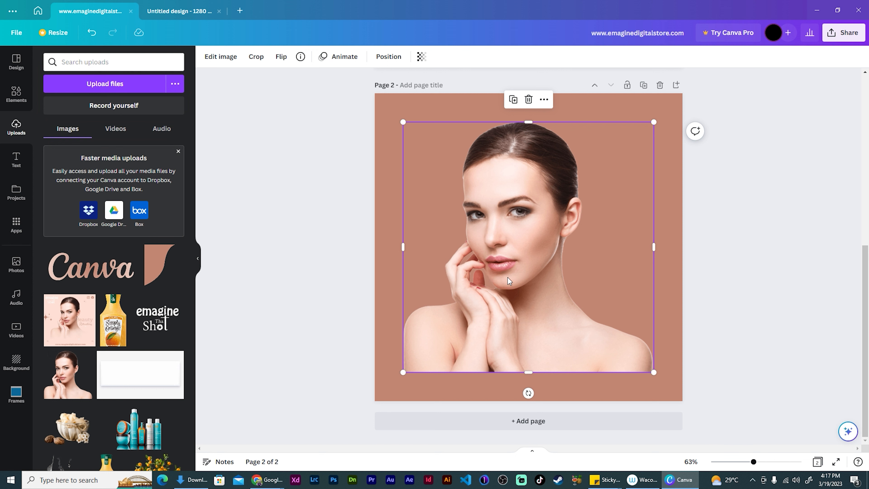
{"action": "left_click_drag", "start_coordinate": [533, 269], "coordinate": [547, 262]}
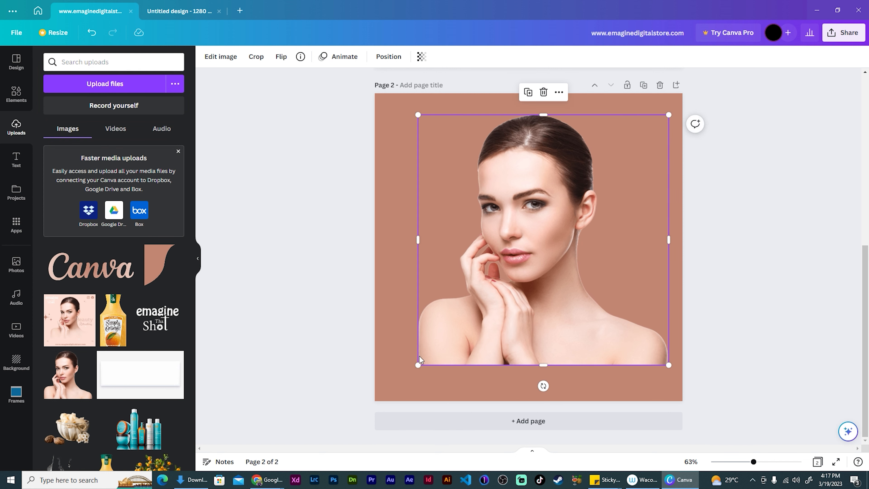
{"action": "left_click_drag", "start_coordinate": [418, 363], "coordinate": [412, 368]}
{"action": "left_click_drag", "start_coordinate": [508, 297], "coordinate": [501, 292]}
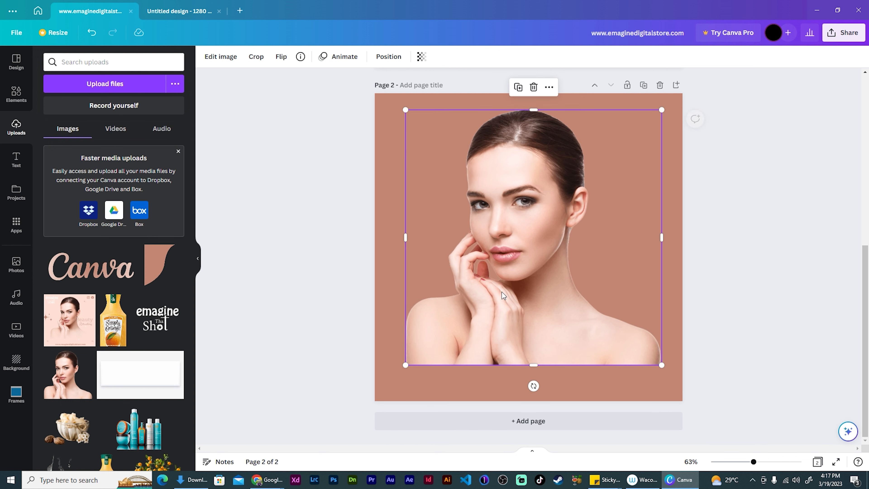
{"action": "left_click", "coordinate": [336, 237]}
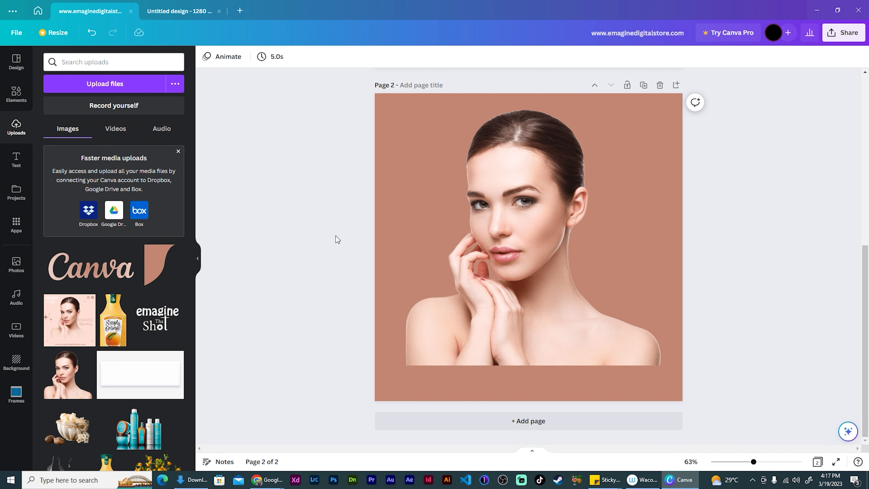
Recolor the background square with the lightest peach from the portrait's photo colors
{"action": "left_click", "coordinate": [403, 134]}
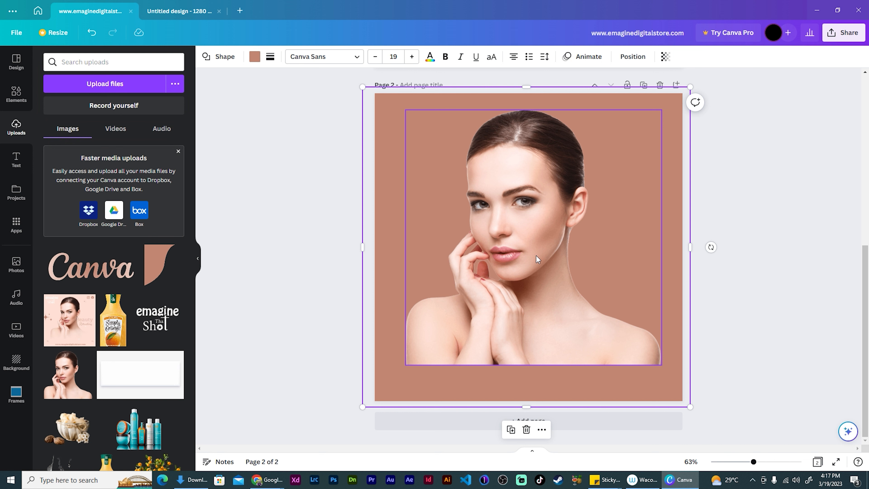
{"action": "left_click", "coordinate": [390, 116]}
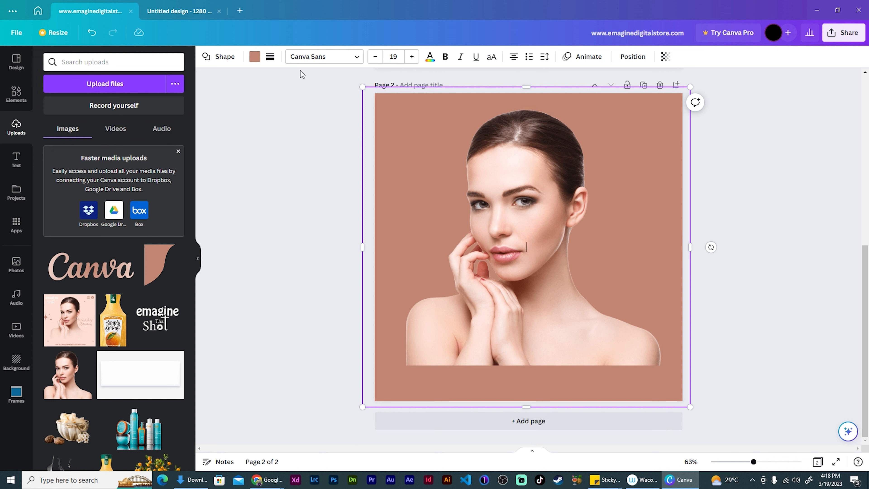
{"action": "left_click", "coordinate": [255, 57]}
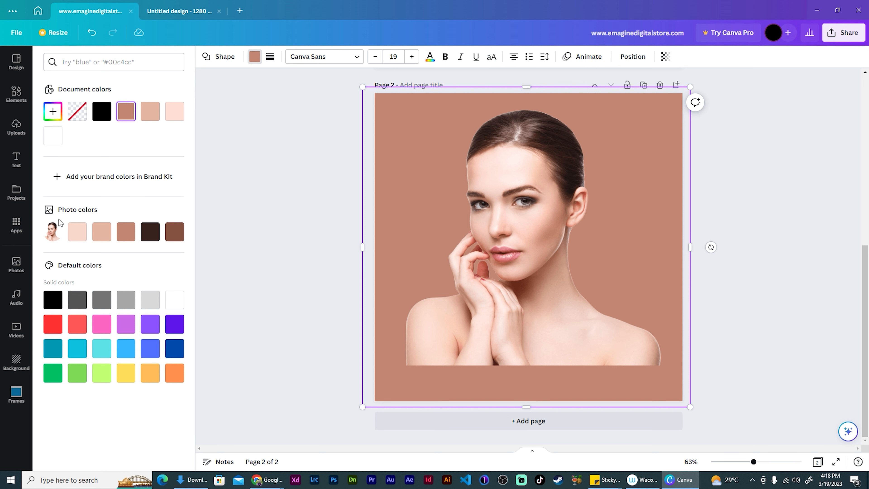
{"action": "left_click", "coordinate": [81, 238]}
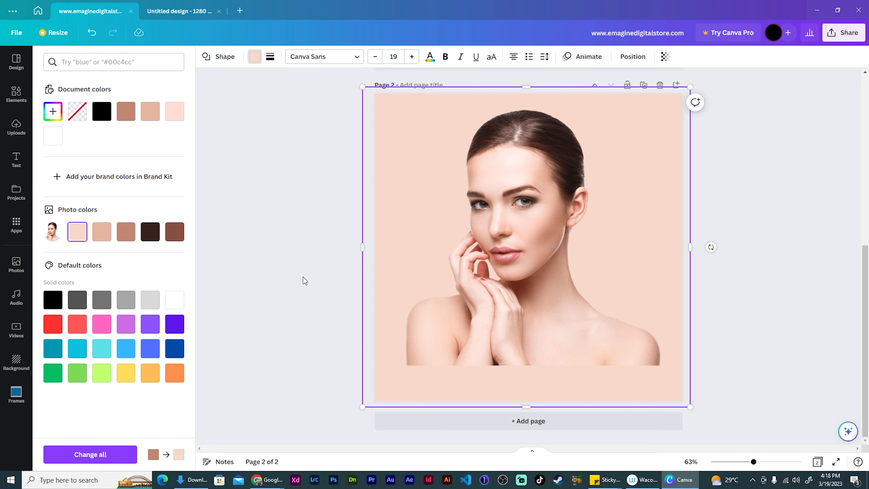
{"action": "key", "text": "Escape"}
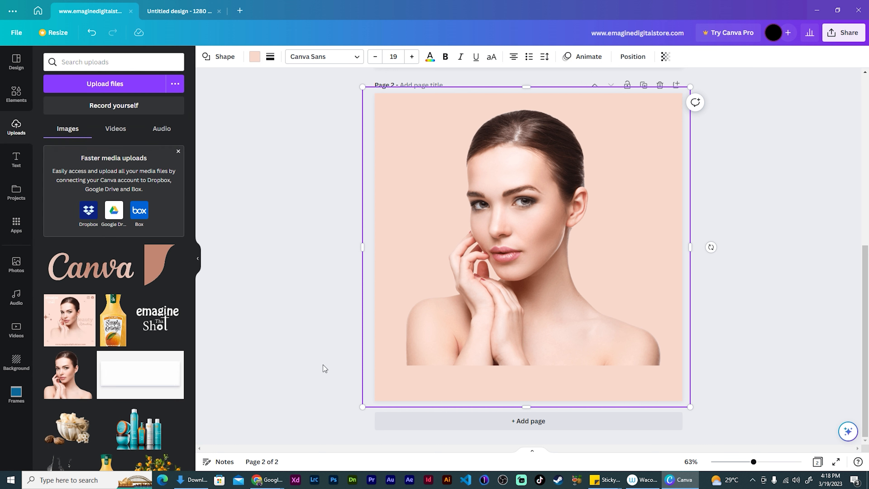
{"action": "left_click", "coordinate": [323, 372]}
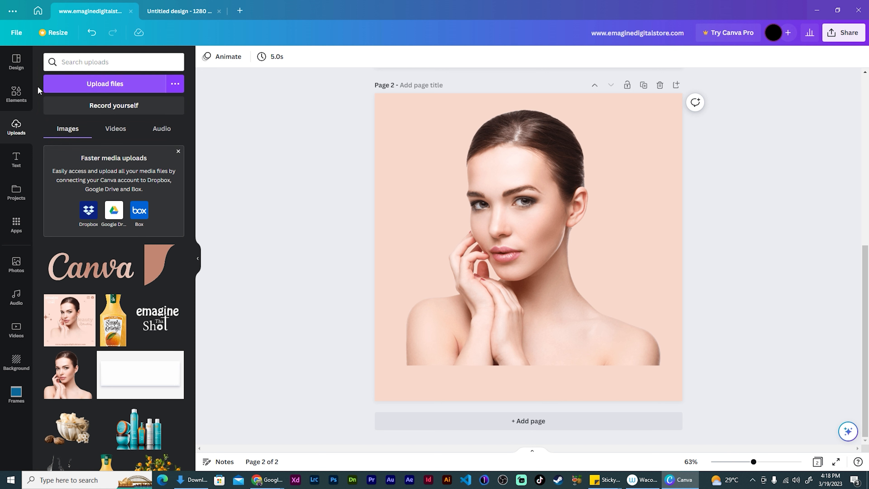
Search the elements for "transparent gradient", add the white bottom-fading graphic and place it in the page's lower-left corner
{"action": "left_click", "coordinate": [17, 95]}
{"action": "left_click", "coordinate": [134, 64]}
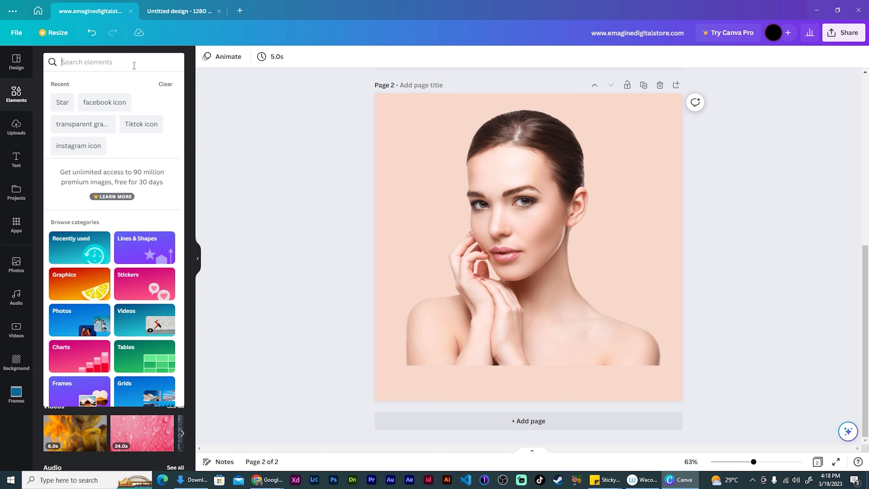
{"action": "type", "text": "tran"}
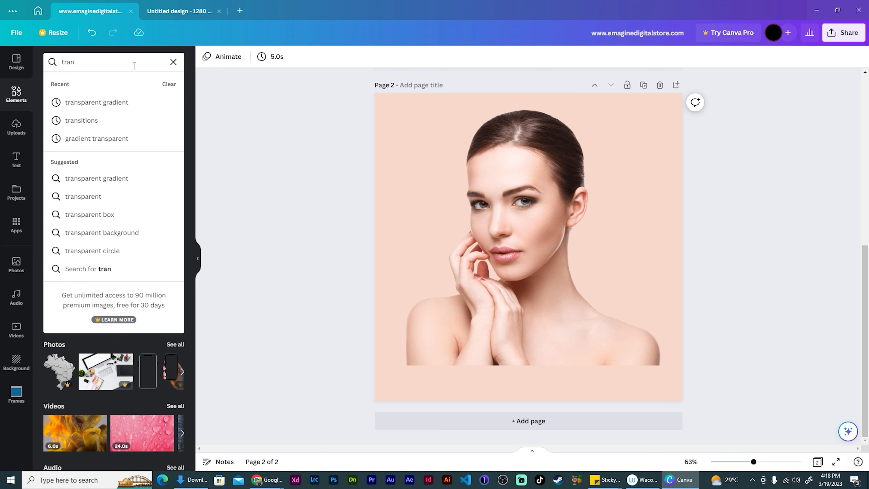
{"action": "left_click", "coordinate": [119, 100]}
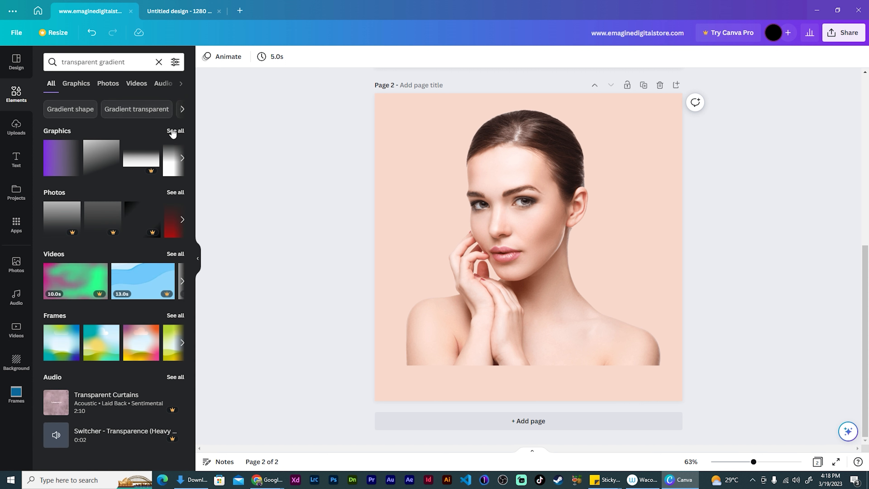
{"action": "left_click", "coordinate": [64, 207]}
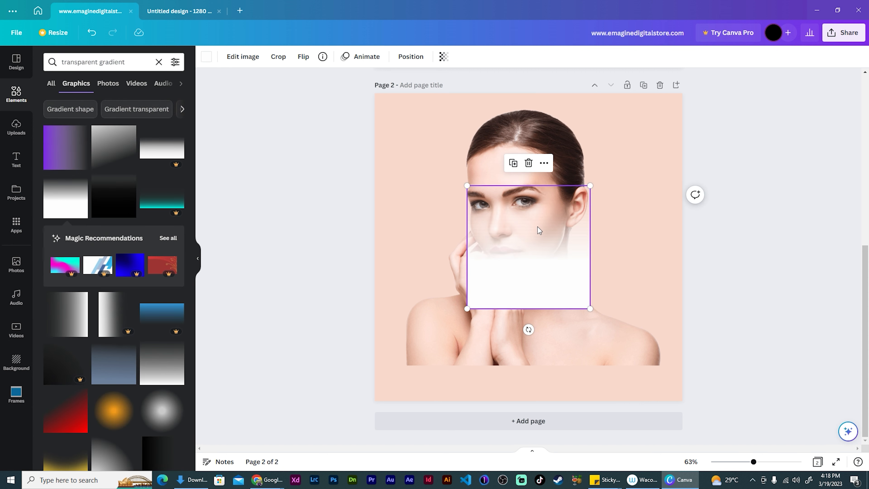
{"action": "left_click_drag", "start_coordinate": [506, 292], "coordinate": [406, 381]}
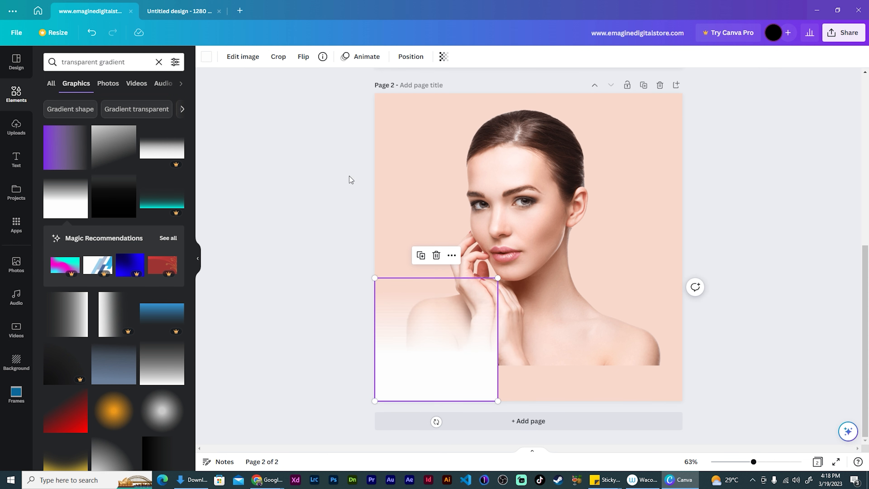
Recolor the gradient graphic with the same light peach photo color as the background
{"action": "left_click", "coordinate": [206, 57]}
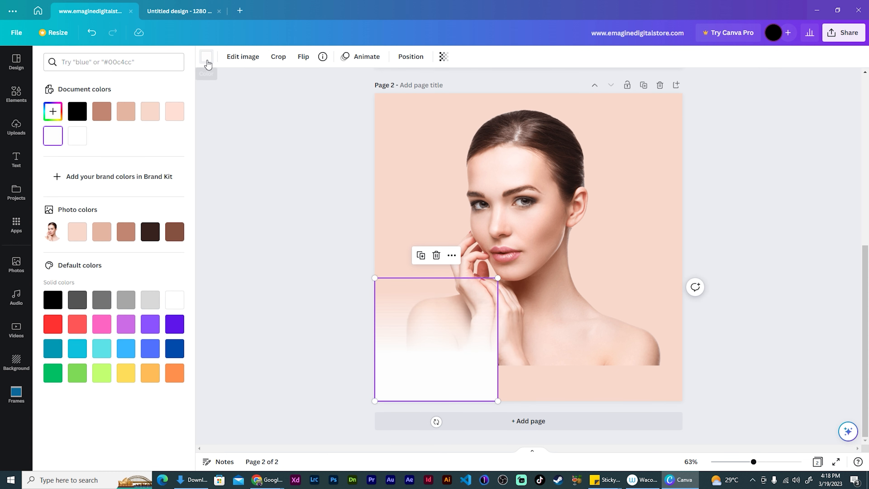
{"action": "left_click", "coordinate": [79, 232]}
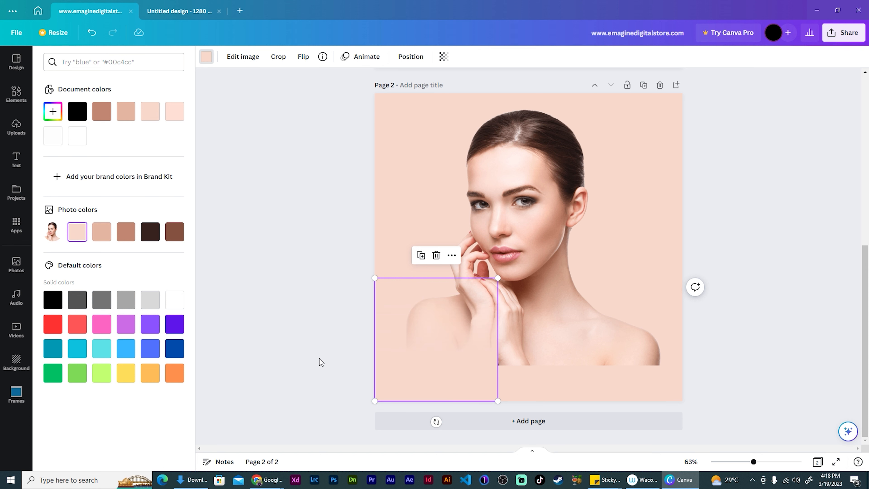
{"action": "left_click", "coordinate": [310, 329]}
{"action": "left_click", "coordinate": [310, 330]}
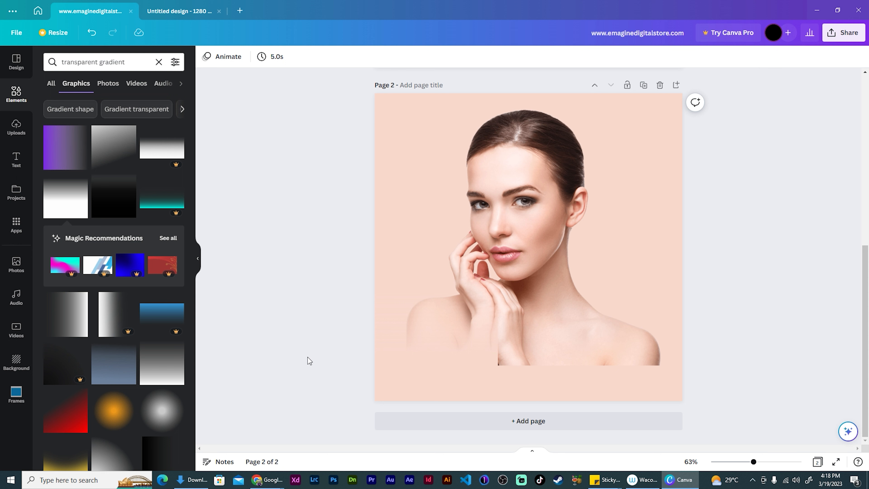
Duplicate the peach gradient twice and line the copies up along the portrait's lower edge, extending past the page's right edge
{"action": "left_click", "coordinate": [416, 371]}
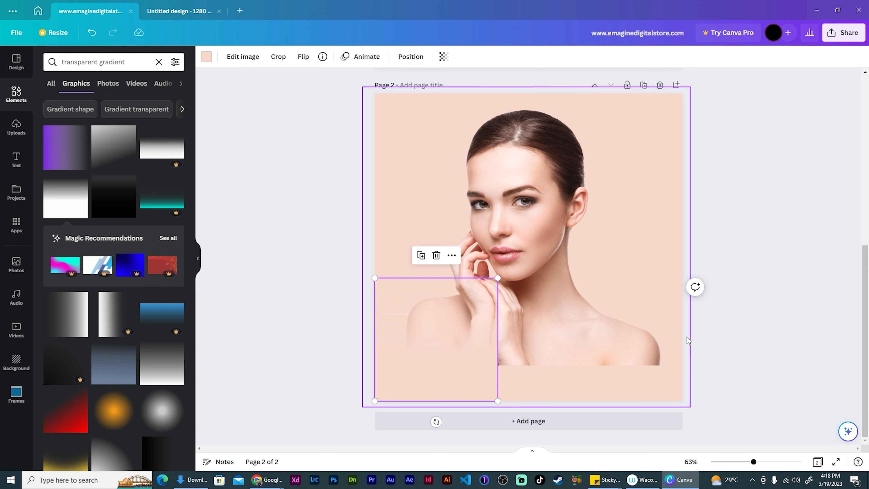
{"action": "right_click", "coordinate": [440, 350]}
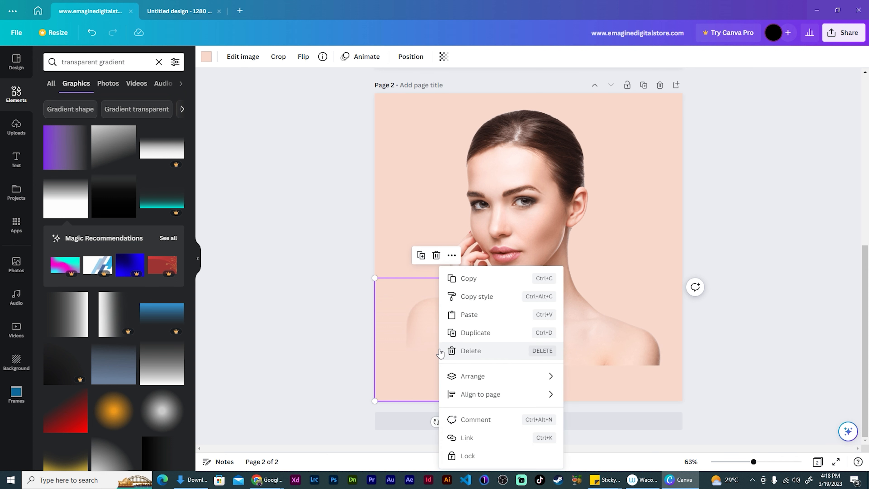
{"action": "left_click", "coordinate": [475, 332]}
{"action": "left_click_drag", "start_coordinate": [449, 381], "coordinate": [529, 377]}
{"action": "key", "text": "ctrl+d"}
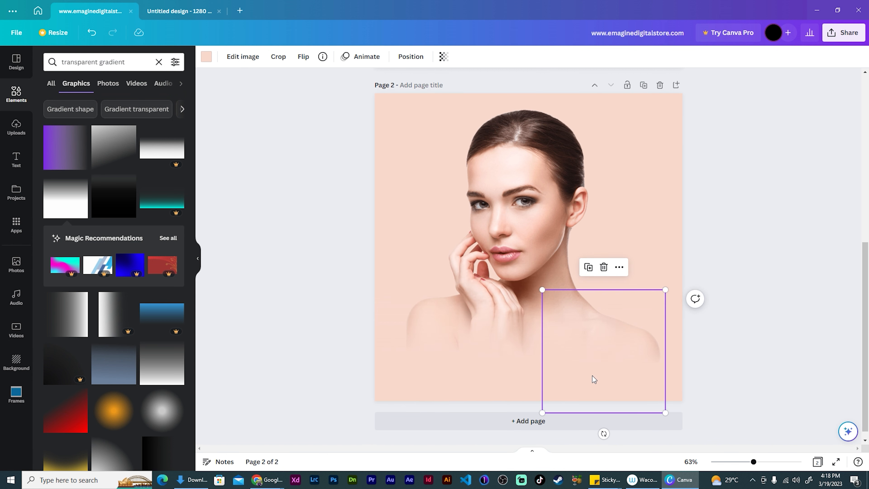
{"action": "left_click_drag", "start_coordinate": [590, 376], "coordinate": [679, 367]}
{"action": "left_click", "coordinate": [808, 303]}
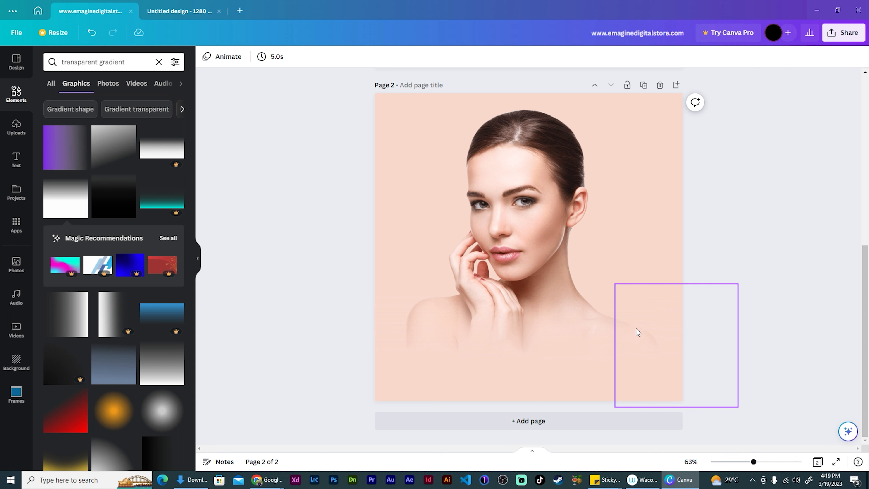
Move the rightmost gradient up over the woman's shoulder, flush with the page's right edge, and rotate it upright with its fade reaching her shoulder
{"action": "left_click", "coordinate": [643, 373]}
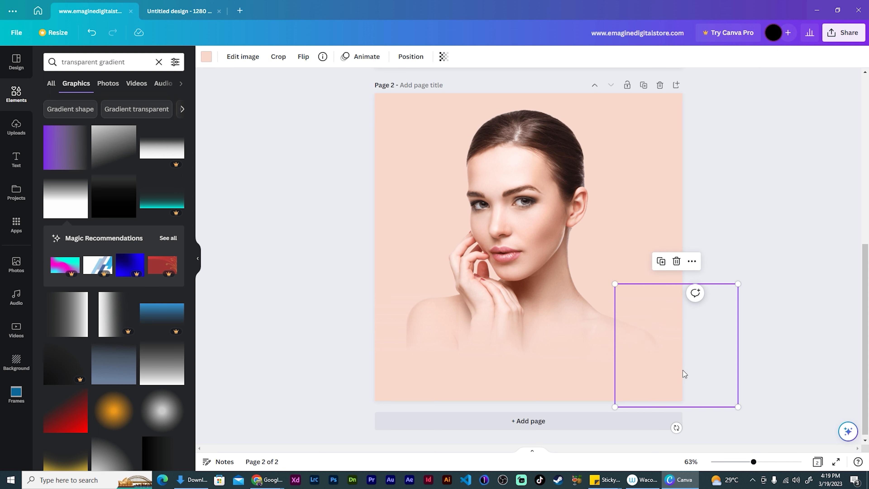
{"action": "left_click_drag", "start_coordinate": [681, 432], "coordinate": [739, 348]}
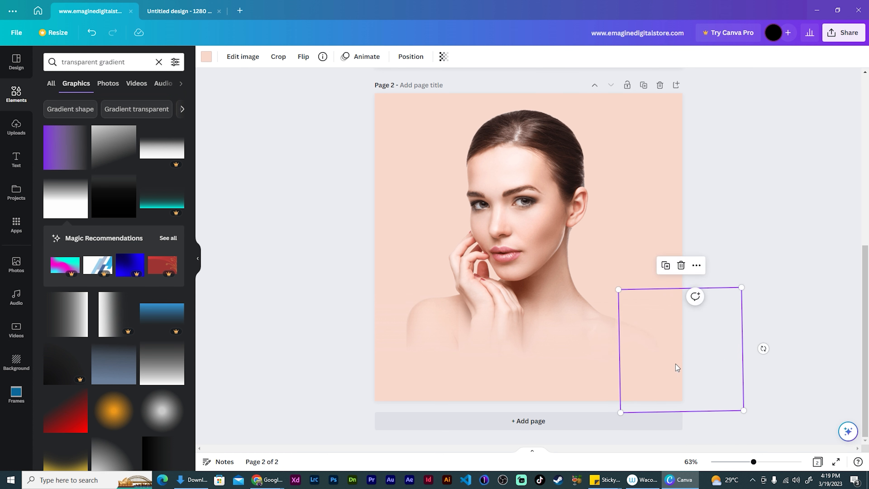
{"action": "left_click_drag", "start_coordinate": [675, 365], "coordinate": [616, 329]}
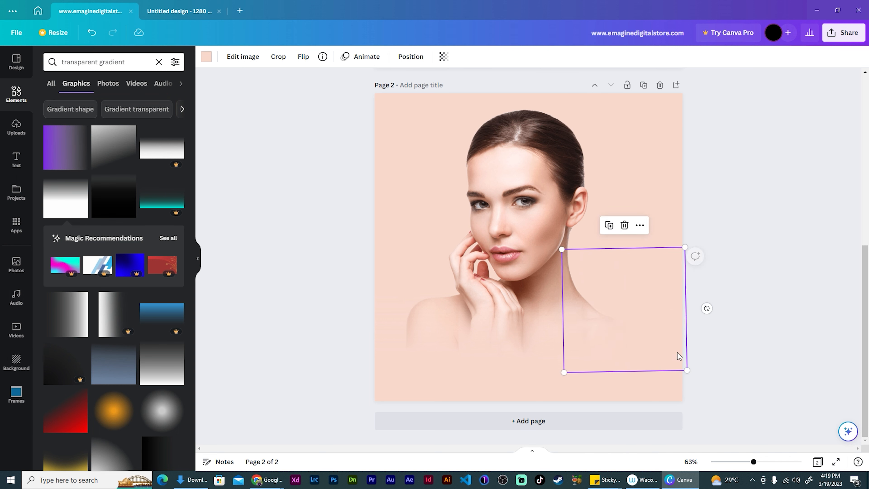
{"action": "left_click_drag", "start_coordinate": [706, 307], "coordinate": [650, 313]}
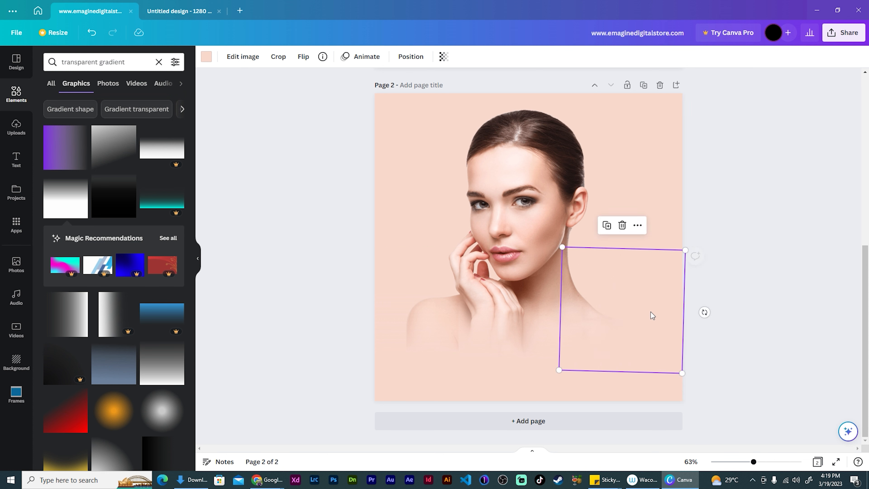
{"action": "left_click_drag", "start_coordinate": [701, 310], "coordinate": [703, 310]}
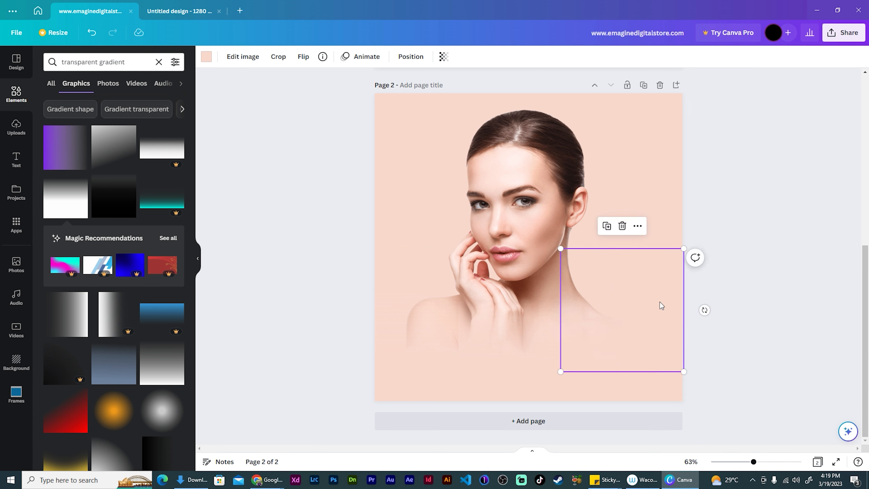
{"action": "left_click", "coordinate": [740, 208]}
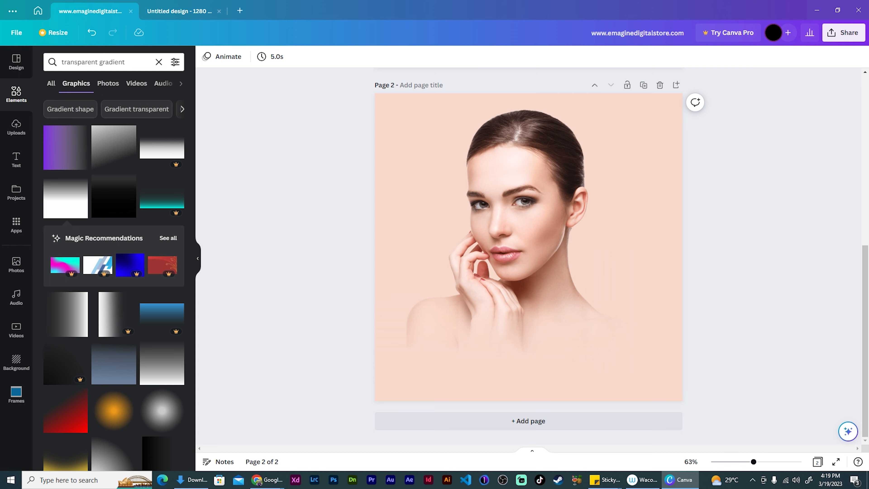
Add the uploaded white "emagine Tha Shot" logo, shrink it and place it in the page's upper-left corner
{"action": "left_click", "coordinate": [16, 129]}
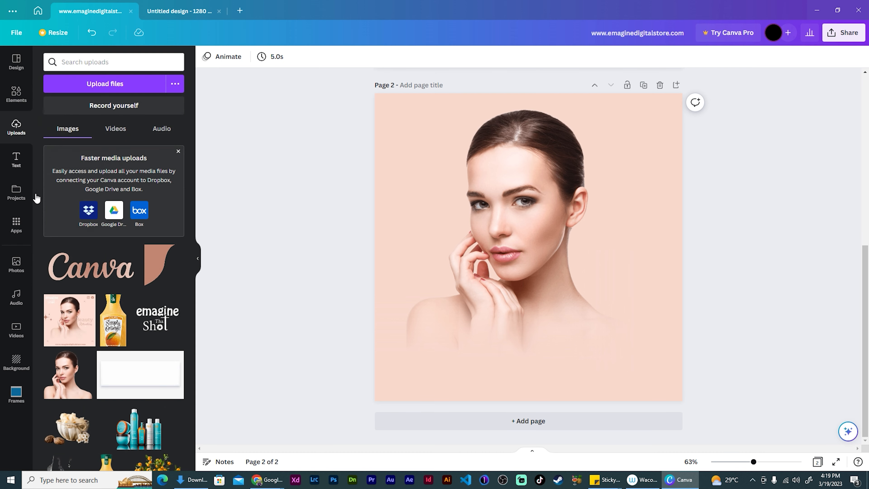
{"action": "left_click", "coordinate": [150, 331]}
{"action": "left_click_drag", "start_coordinate": [531, 235], "coordinate": [410, 116]}
{"action": "left_click_drag", "start_coordinate": [378, 89], "coordinate": [384, 94]}
{"action": "left_click_drag", "start_coordinate": [425, 134], "coordinate": [416, 131]}
{"action": "left_click_drag", "start_coordinate": [459, 169], "coordinate": [464, 175]}
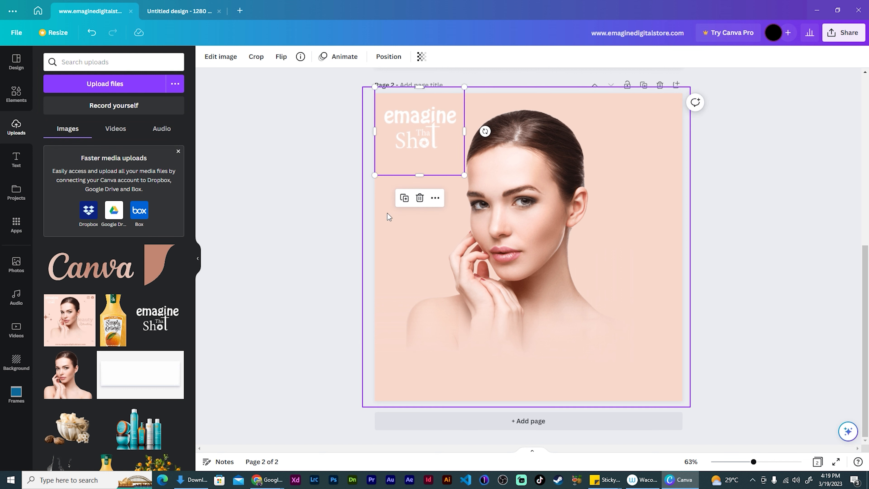
{"action": "left_click", "coordinate": [332, 213]}
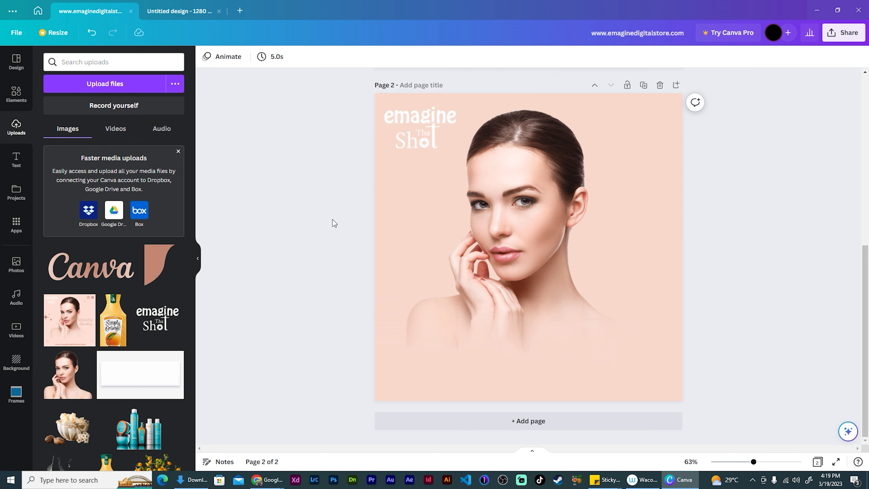
{"action": "left_click", "coordinate": [21, 165]}
{"action": "left_click", "coordinate": [109, 168]}
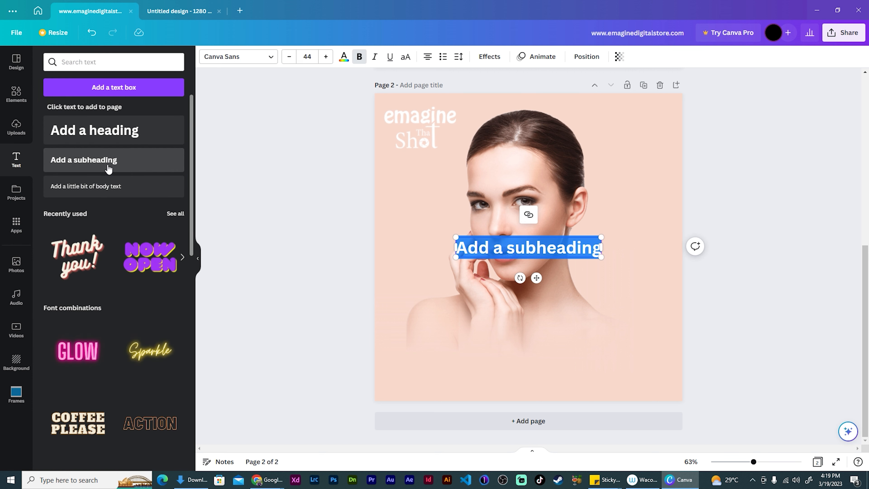
{"action": "type", "text": "www.emaginedigitalstore.com"}
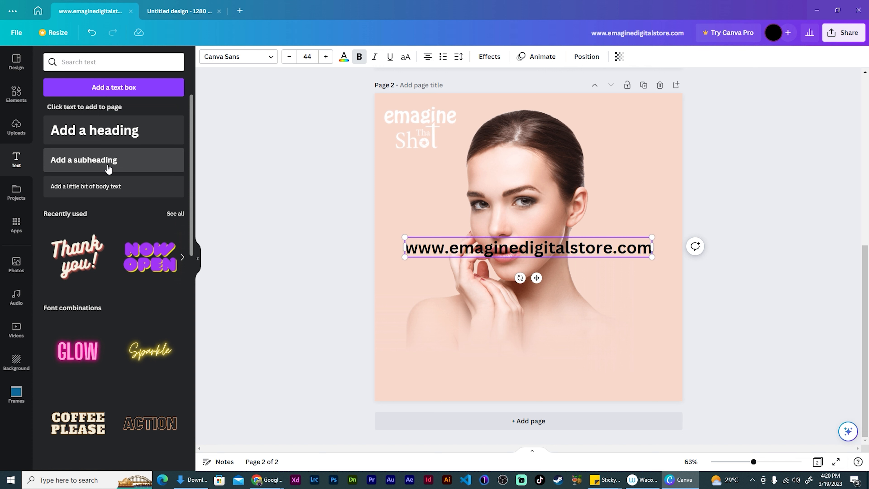
{"action": "left_click", "coordinate": [265, 185]}
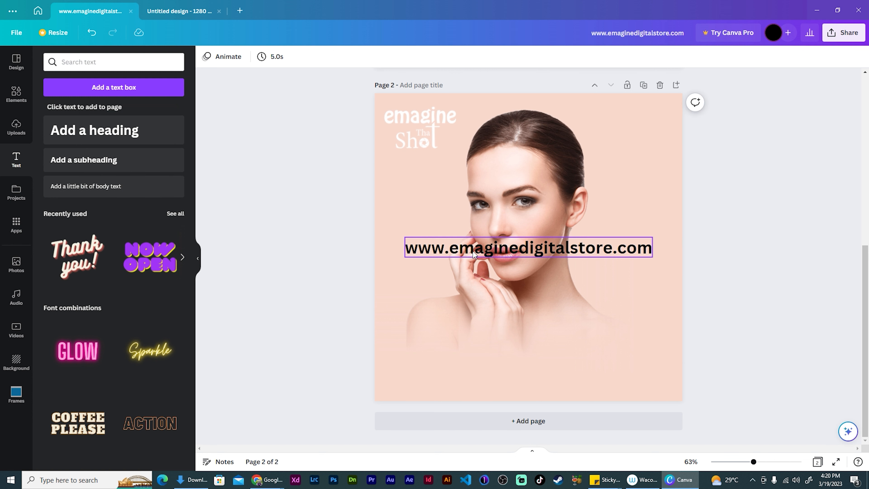
Move the website address near the page's lower edge and recolour it with the medium brown-pink from the photo colours
{"action": "left_click_drag", "start_coordinate": [472, 251], "coordinate": [477, 386]}
{"action": "left_click", "coordinate": [343, 57]}
{"action": "left_click", "coordinate": [101, 233]}
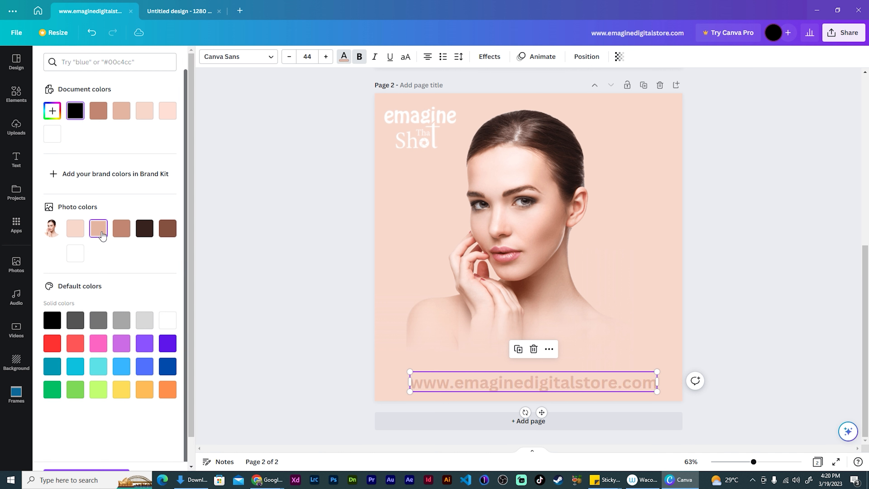
{"action": "left_click", "coordinate": [125, 231]}
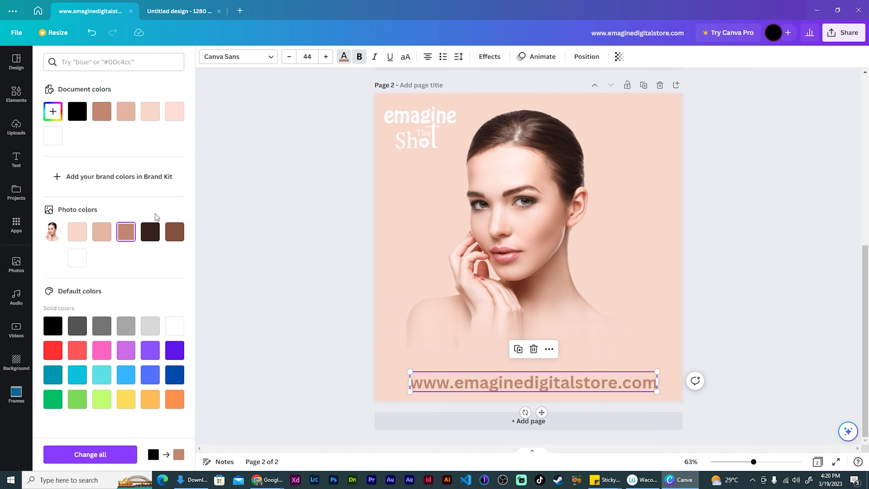
Set the website address in Yeseva One at size 30 and centre it horizontally close to the page's lower edge
{"action": "left_click", "coordinate": [255, 63]}
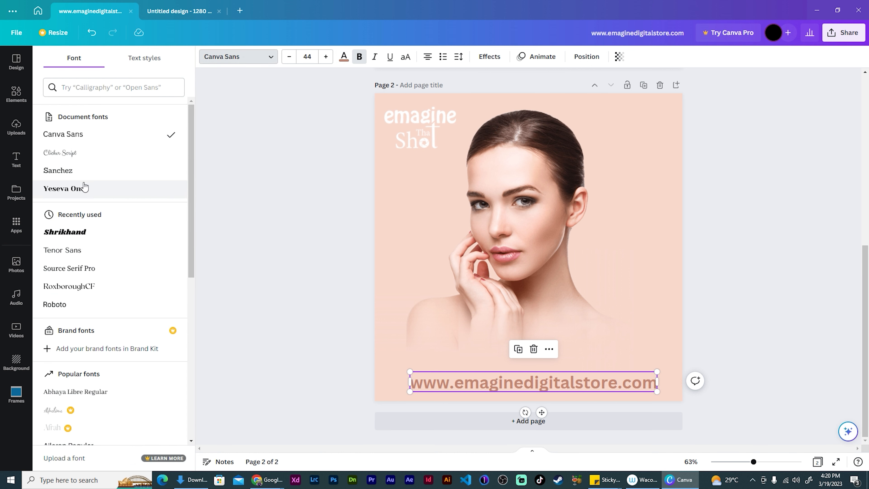
{"action": "left_click", "coordinate": [83, 188]}
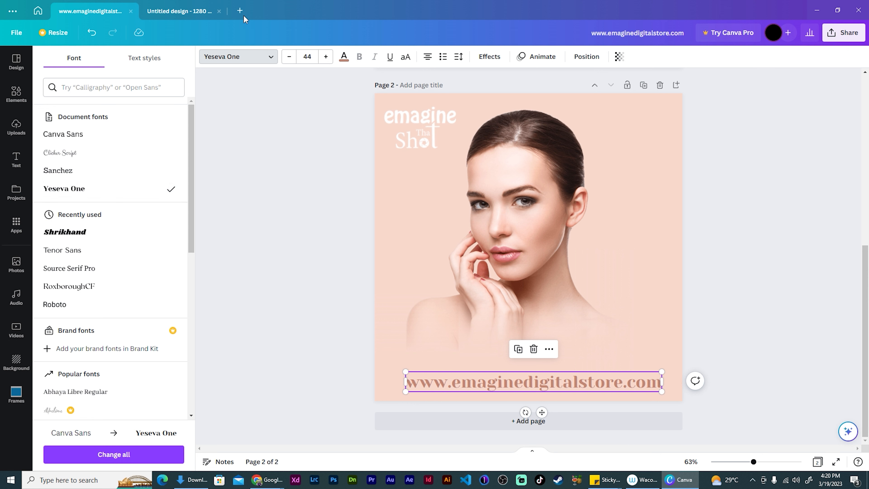
{"action": "left_click", "coordinate": [292, 59]}
{"action": "left_click", "coordinate": [292, 59]}
{"action": "left_click", "coordinate": [289, 56]}
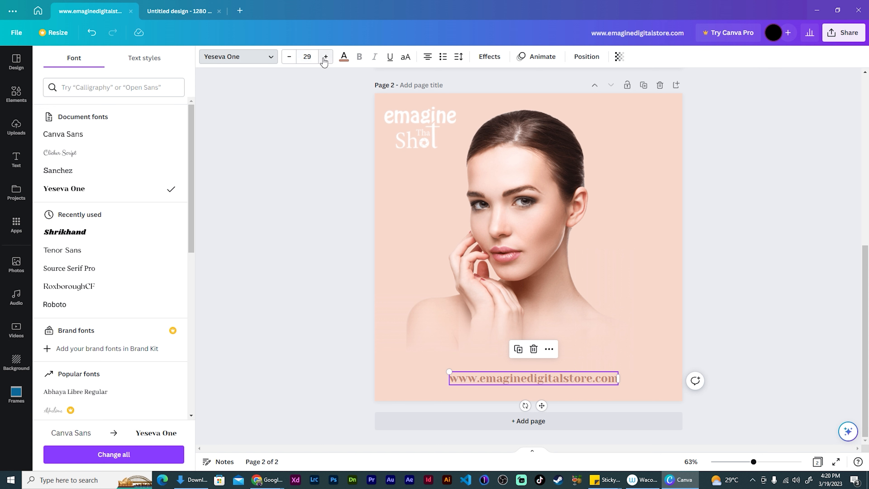
{"action": "left_click_drag", "start_coordinate": [525, 379], "coordinate": [521, 388]}
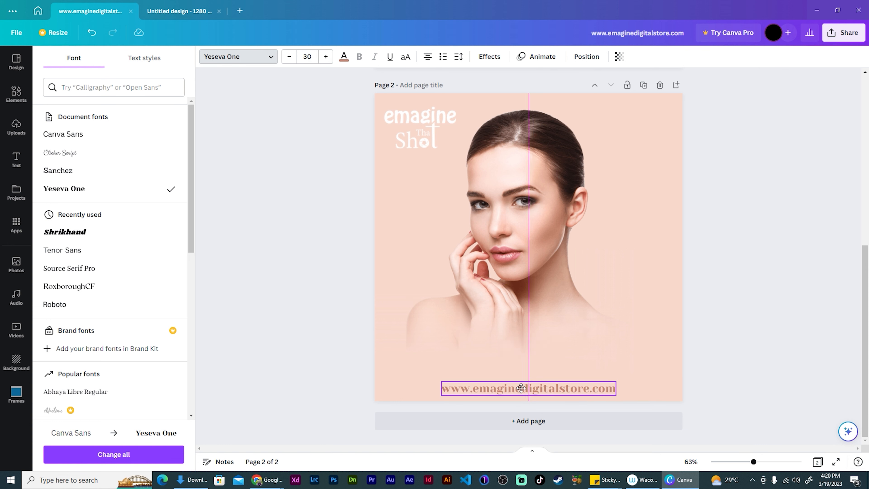
{"action": "left_click", "coordinate": [299, 284]}
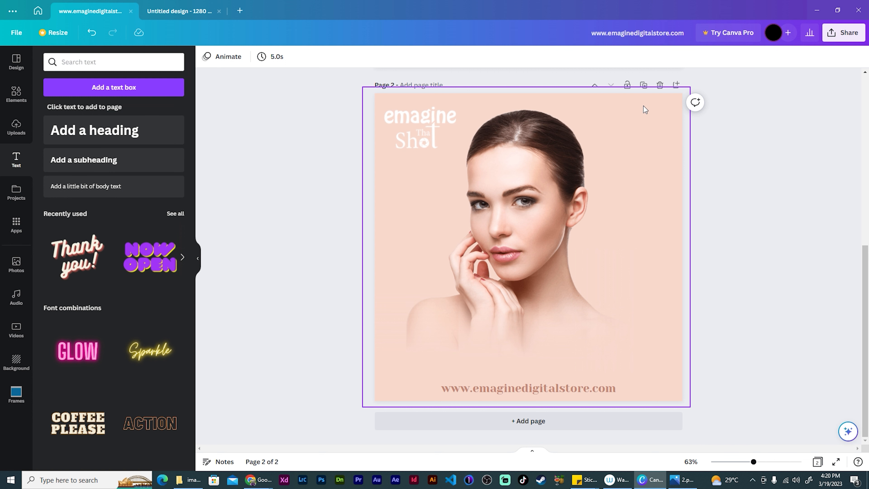
{"action": "left_click", "coordinate": [122, 59]}
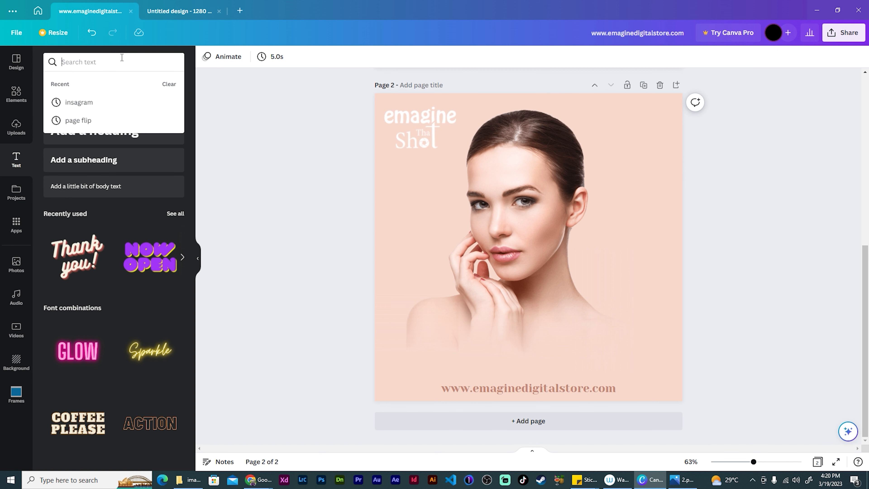
{"action": "type", "text": "ins"}
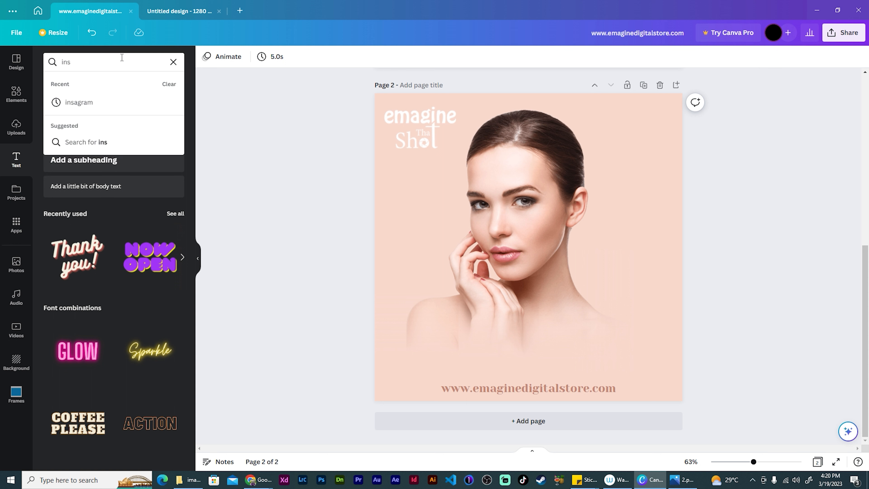
{"action": "type", "text": "tagram logo"}
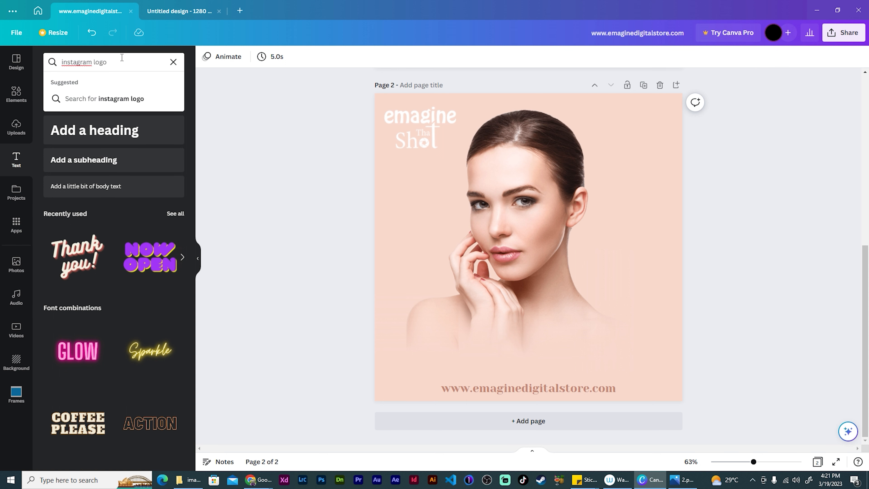
{"action": "key", "text": "Return"}
Find "instagram logo" in the elements, place the outlined icon in the page's upper-right corner and recolour it the medium brown-pink photo colour
{"action": "left_click", "coordinate": [16, 93]}
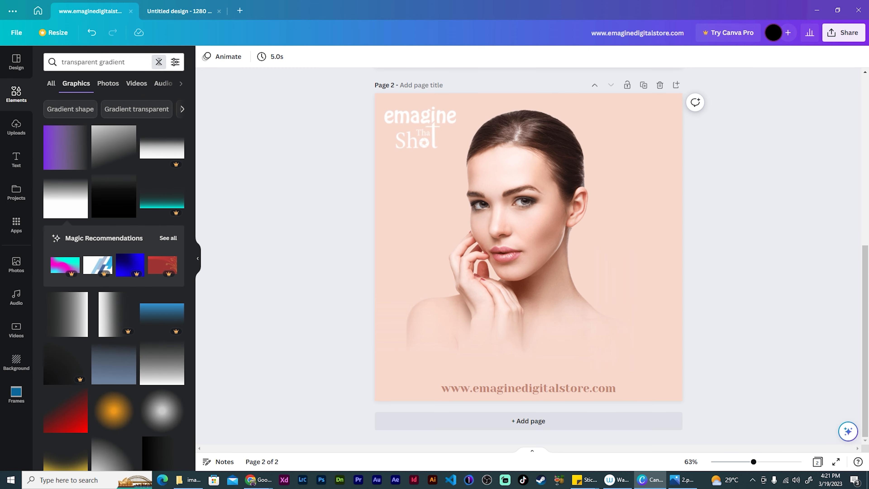
{"action": "left_click", "coordinate": [159, 62]}
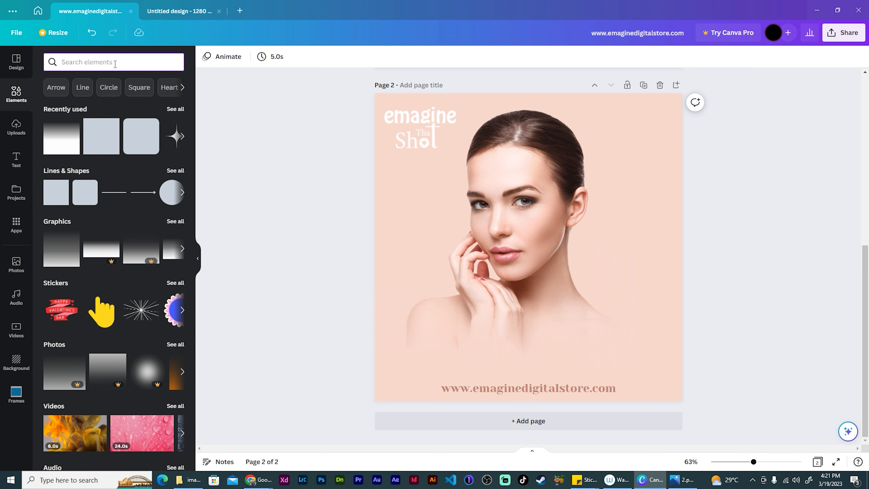
{"action": "type", "text": "in"}
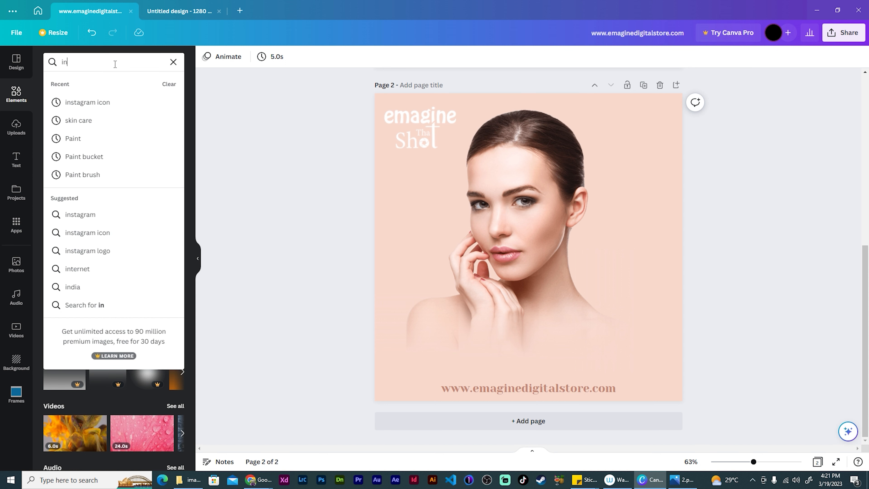
{"action": "left_click", "coordinate": [106, 251]}
{"action": "left_click", "coordinate": [96, 171]}
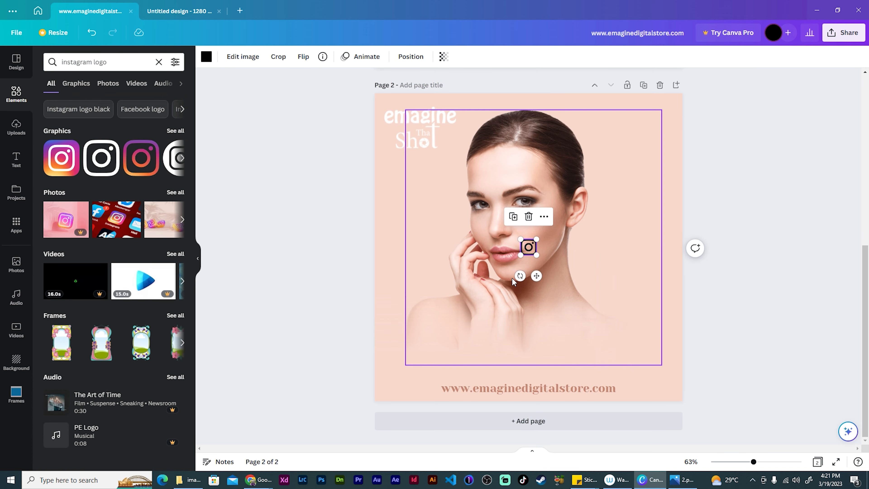
{"action": "left_click_drag", "start_coordinate": [529, 246], "coordinate": [667, 104]}
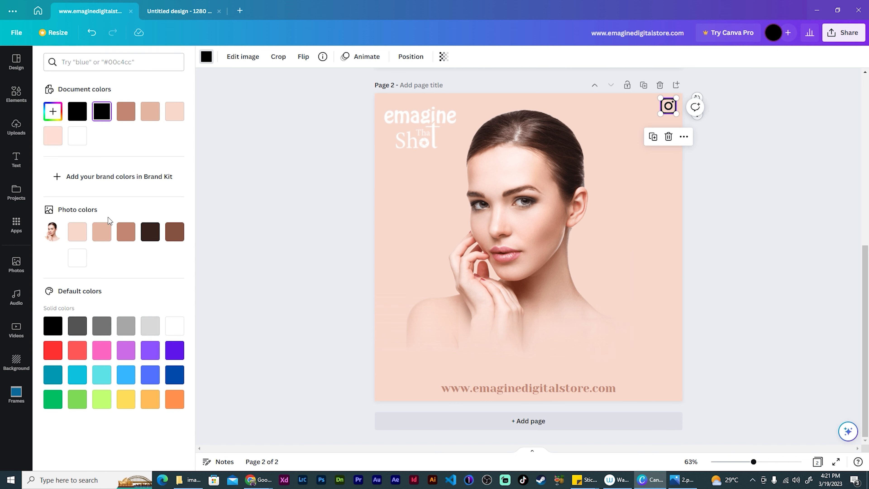
{"action": "left_click", "coordinate": [123, 239]}
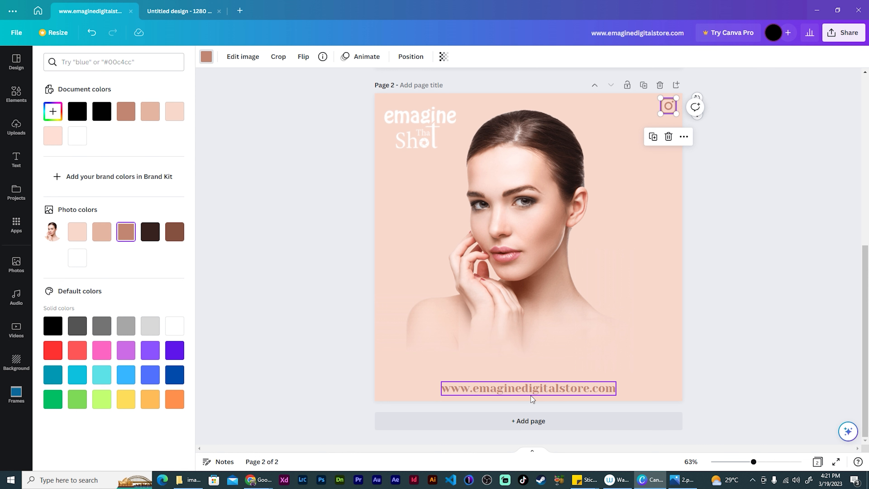
{"action": "left_click", "coordinate": [266, 158]}
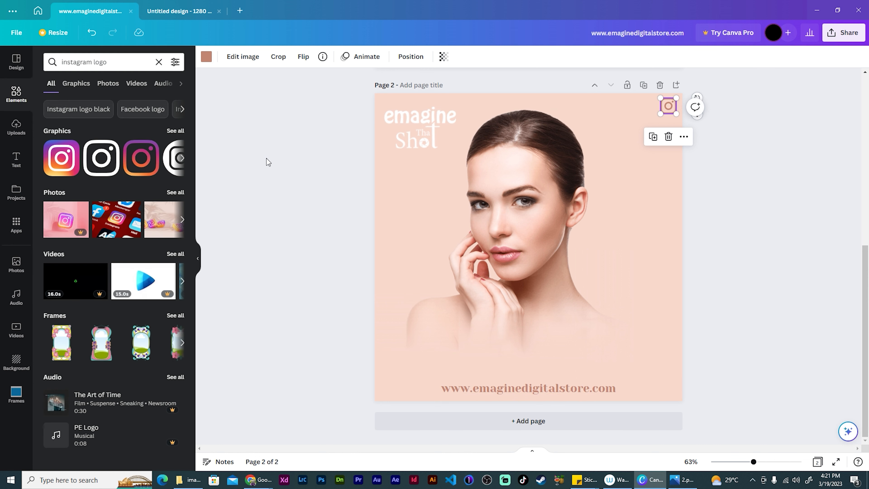
Search the elements for "facebook icon" and place the round solid icon just left of the Instagram logo
{"action": "left_click", "coordinate": [123, 64]}
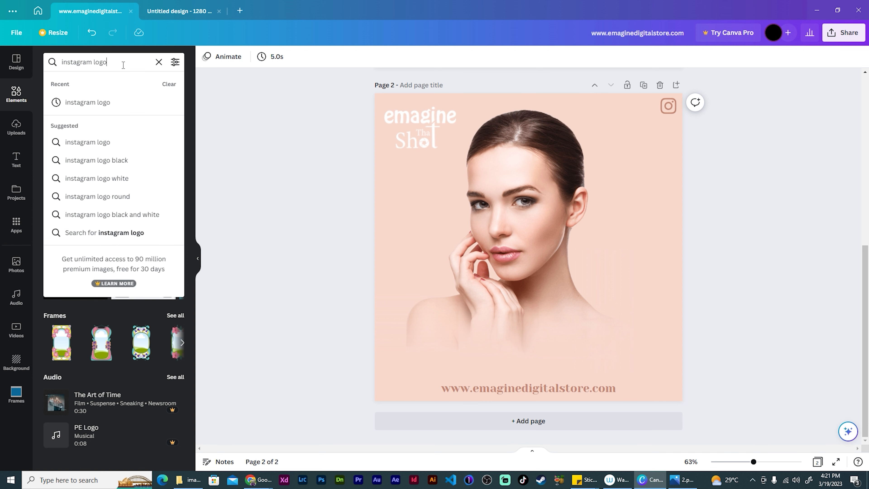
{"action": "key", "text": "Return"}
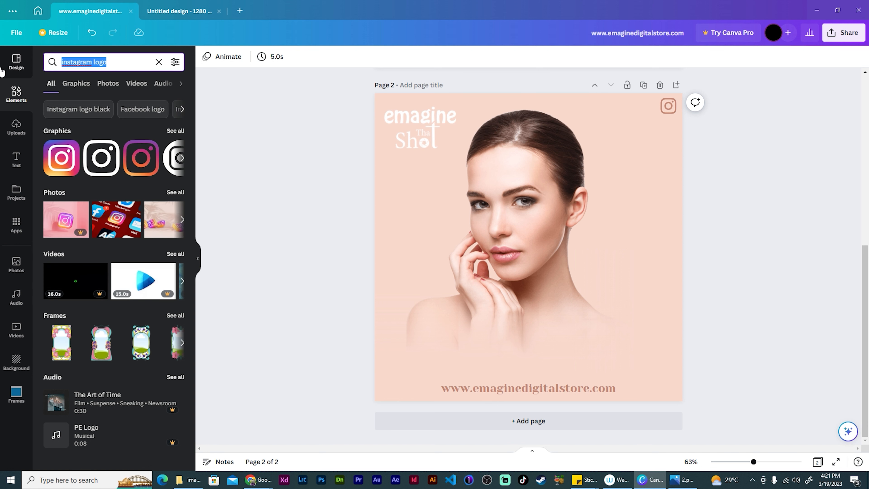
{"action": "type", "text": "face"}
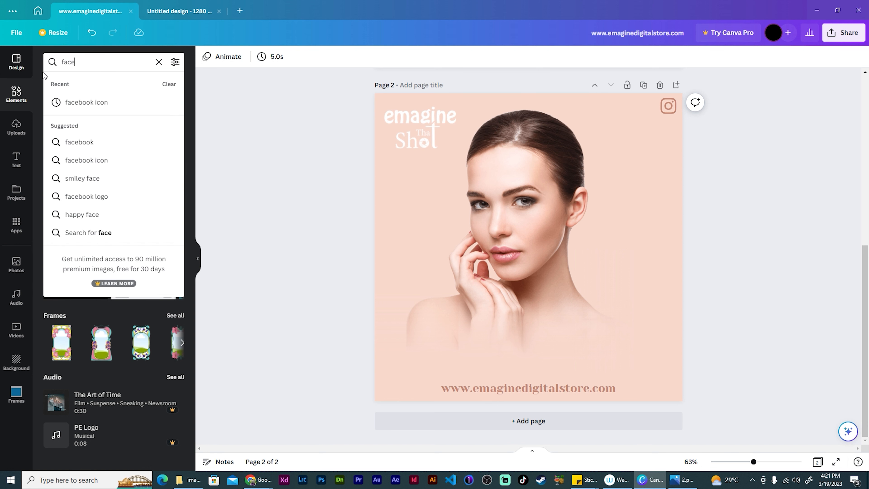
{"action": "left_click", "coordinate": [82, 101]}
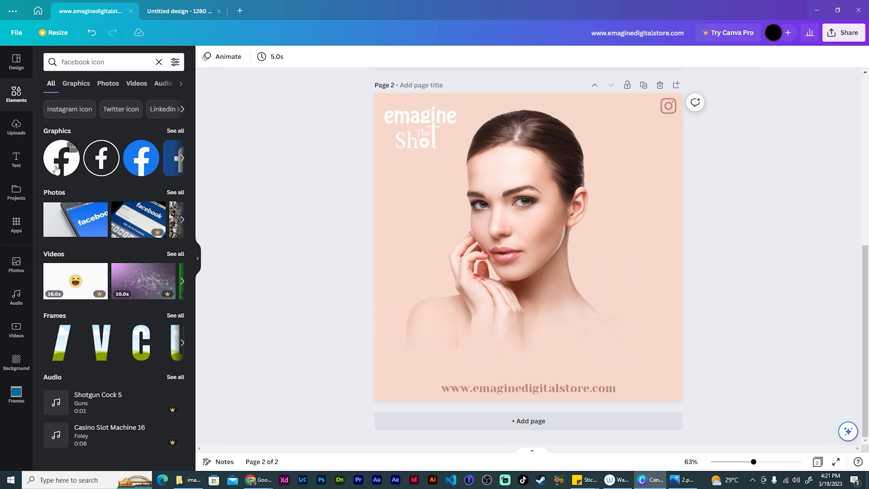
{"action": "left_click", "coordinate": [57, 168]}
{"action": "left_click_drag", "start_coordinate": [527, 252], "coordinate": [647, 106]}
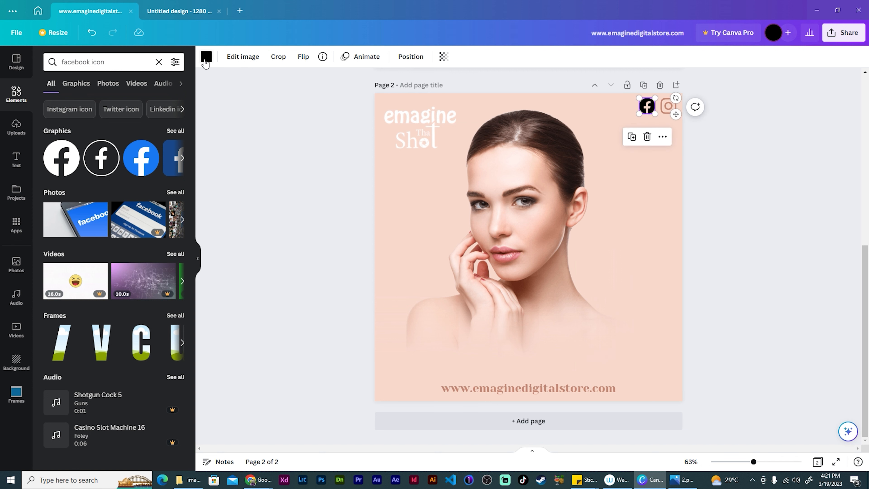
Recolour the Facebook icon with the same medium brown-pink photo colour as the Instagram logo
{"action": "left_click", "coordinate": [206, 57]}
{"action": "left_click", "coordinate": [126, 234]}
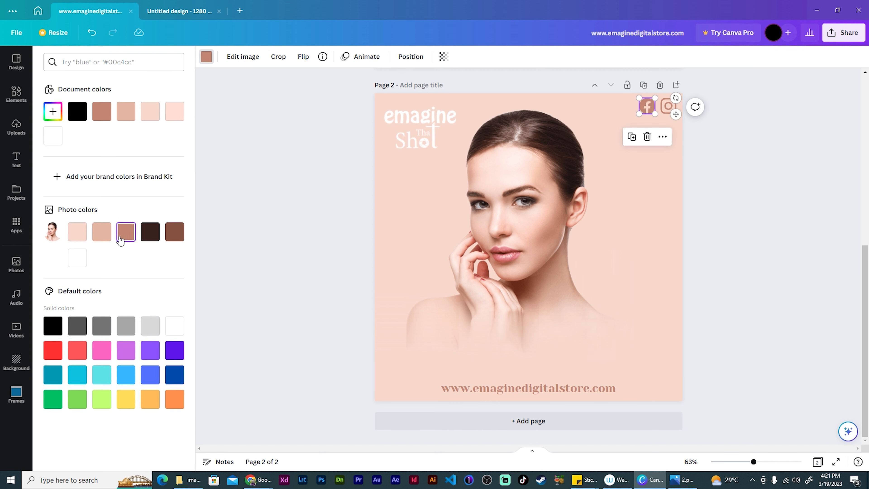
{"action": "left_click", "coordinate": [107, 238]}
{"action": "left_click", "coordinate": [120, 239]}
{"action": "left_click", "coordinate": [324, 111]}
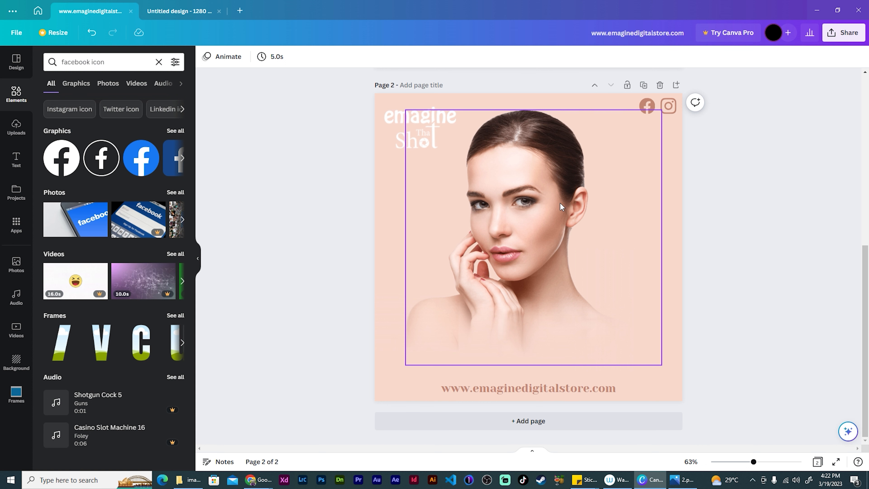
Add a heading reading "Beauty" to the page
{"action": "left_click", "coordinate": [16, 158]}
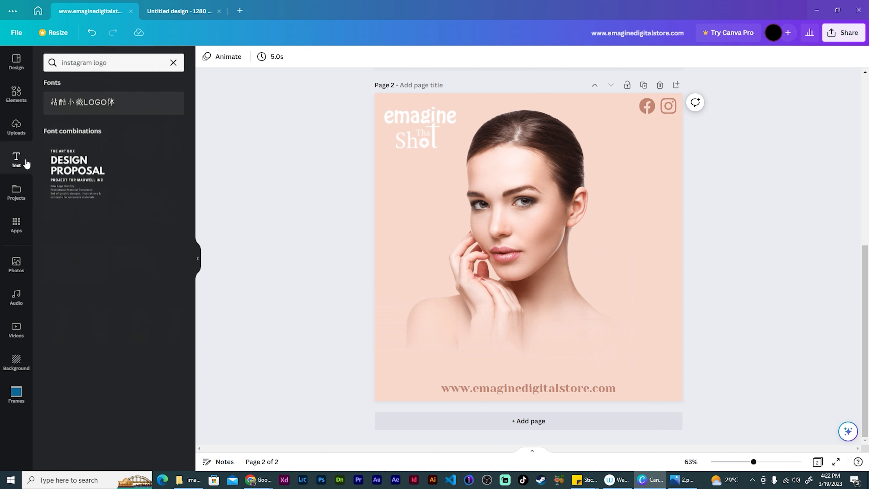
{"action": "left_click", "coordinate": [173, 61]}
{"action": "left_click", "coordinate": [99, 128]}
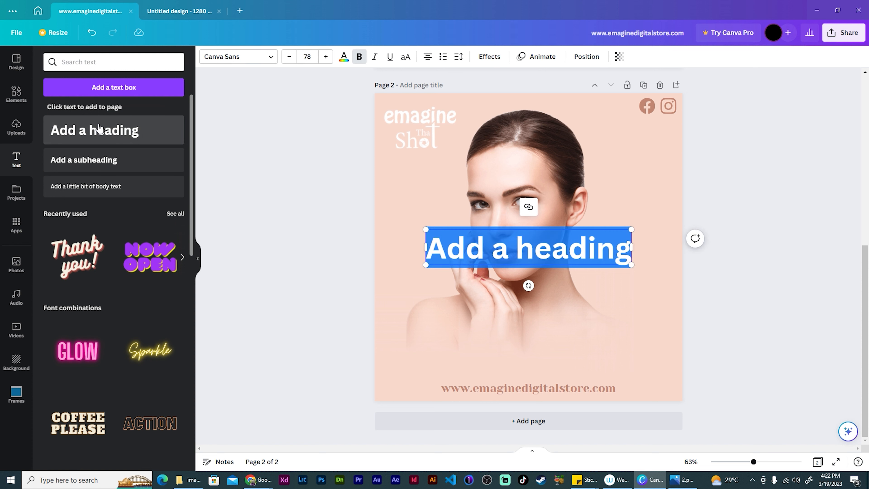
{"action": "type", "text": "Bea"}
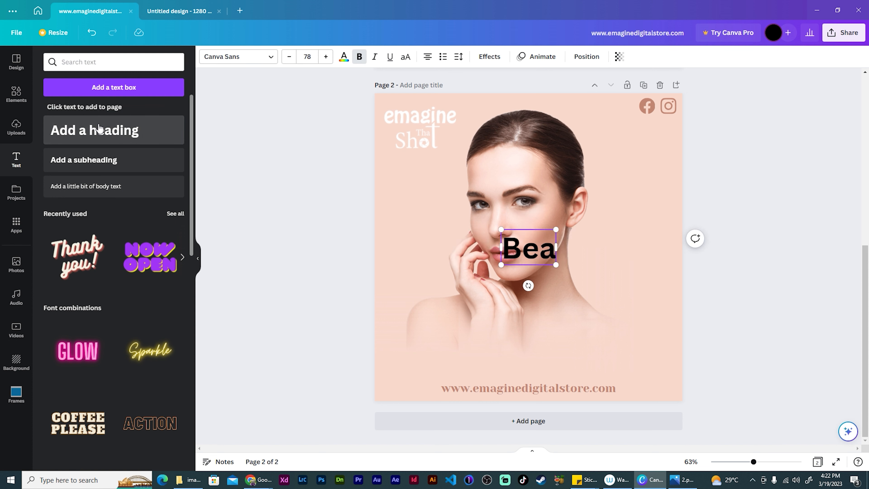
{"action": "type", "text": "uty"}
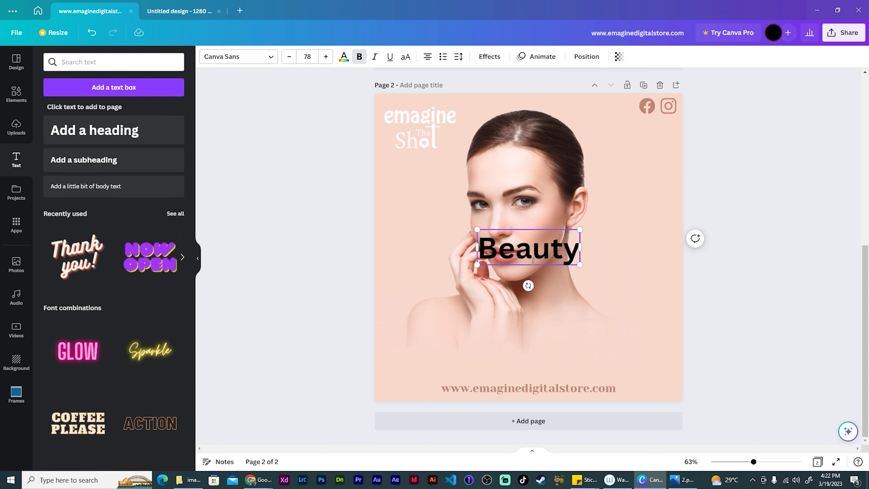
{"action": "left_click", "coordinate": [383, 252]}
Duplicate the "Beauty" heading, change the copy to "Retouching" and place it below the original, slightly to the right
{"action": "left_click", "coordinate": [520, 253]}
{"action": "left_click_drag", "start_coordinate": [521, 252], "coordinate": [540, 274]}
{"action": "double_click", "coordinate": [545, 276]}
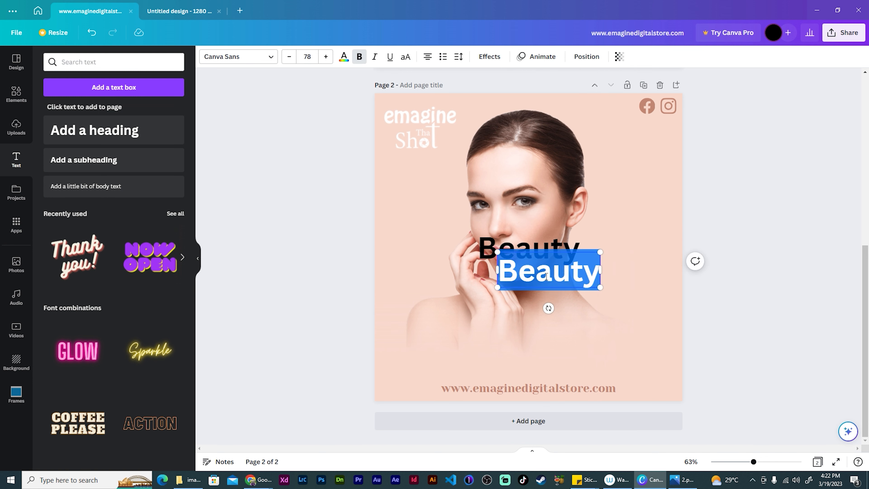
{"action": "type", "text": "R"}
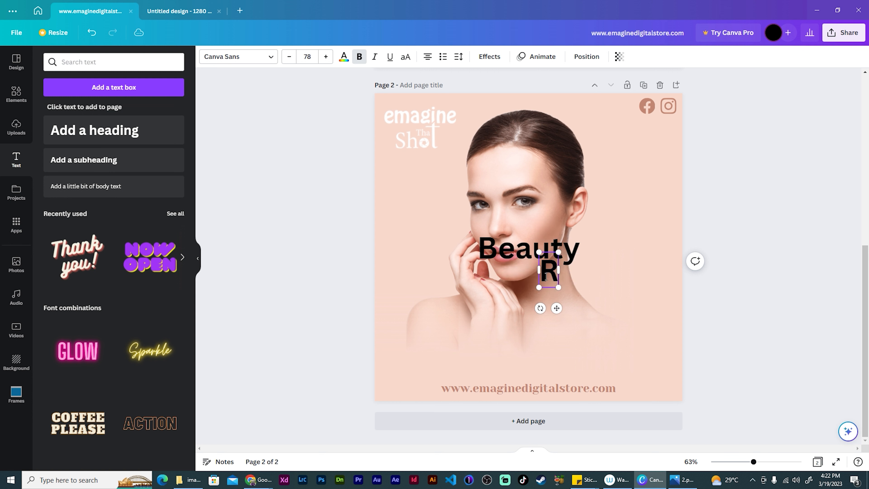
{"action": "type", "text": "etouching"}
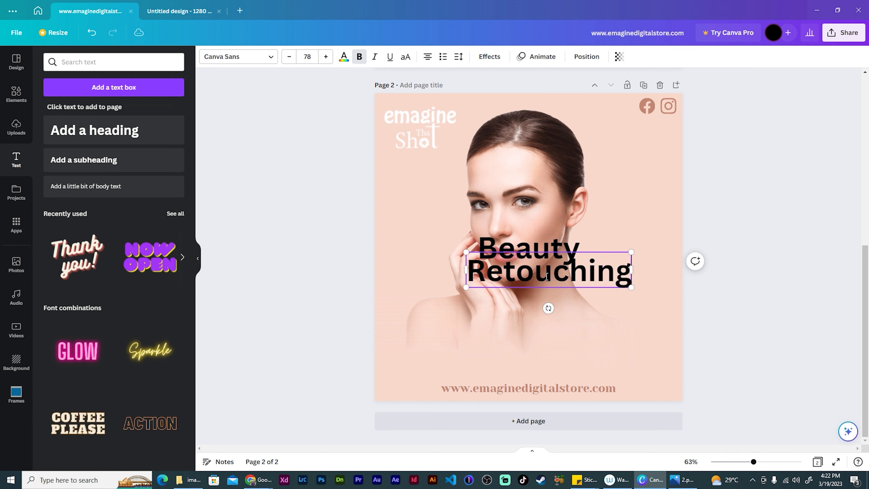
{"action": "left_click", "coordinate": [783, 295]}
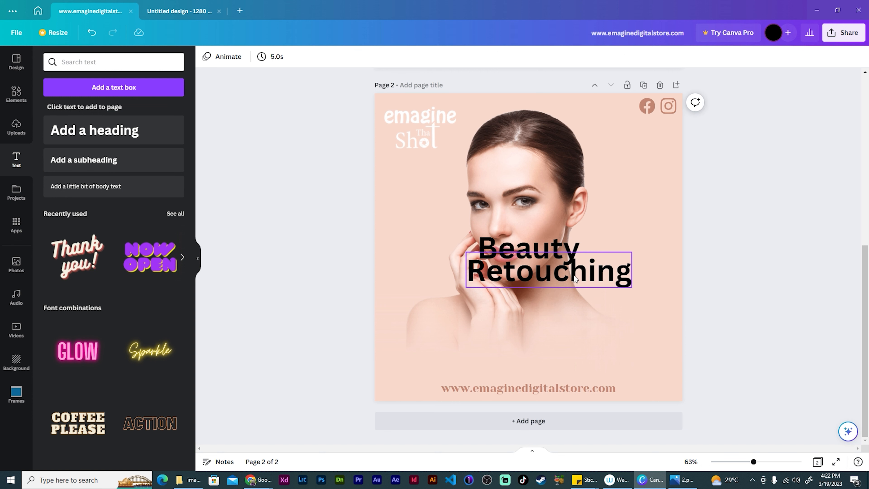
{"action": "left_click_drag", "start_coordinate": [574, 276], "coordinate": [587, 302]}
Enlarge the "Beauty" heading to size 79.7 and move it beside the model's neck, above "Retouching"
{"action": "left_click", "coordinate": [526, 248]}
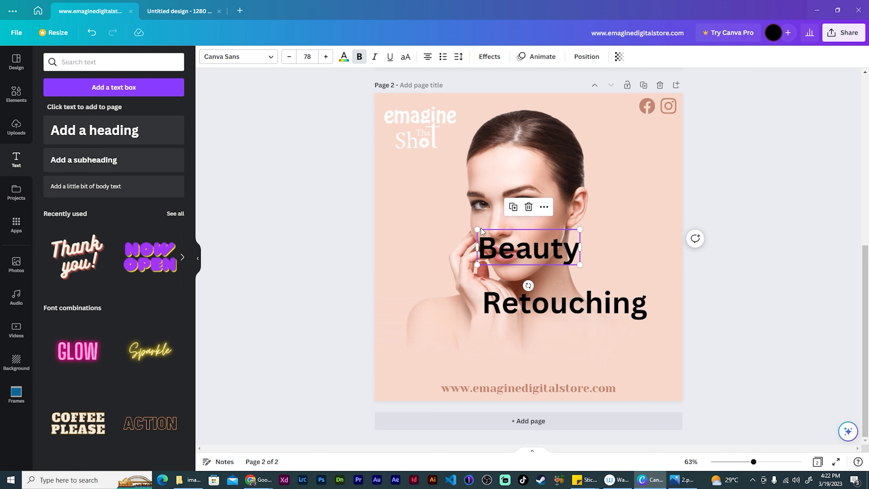
{"action": "left_click_drag", "start_coordinate": [477, 227], "coordinate": [481, 236]}
{"action": "left_click_drag", "start_coordinate": [550, 254], "coordinate": [662, 273]}
{"action": "left_click_drag", "start_coordinate": [608, 260], "coordinate": [608, 258]}
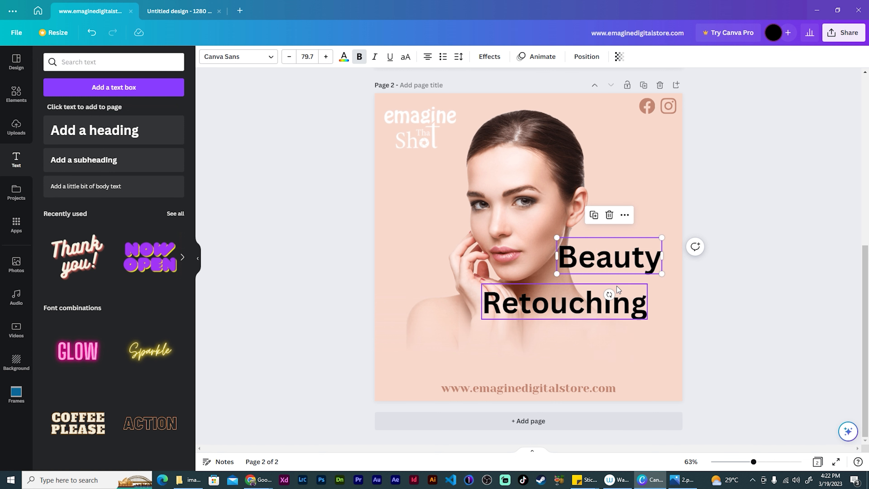
Send the "Beauty" heading backward behind the portrait and lower the gradient patch that covers it
{"action": "key", "text": "ctrl+["}
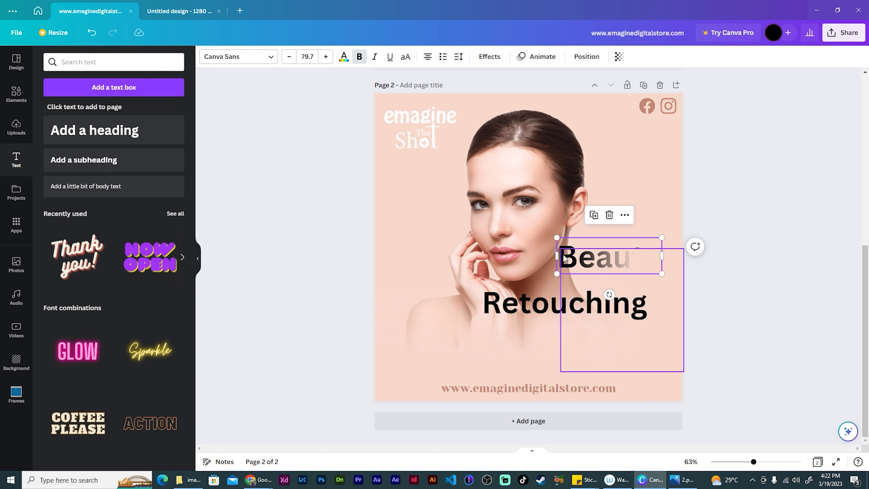
{"action": "left_click", "coordinate": [643, 274]}
{"action": "left_click_drag", "start_coordinate": [666, 280], "coordinate": [659, 294]}
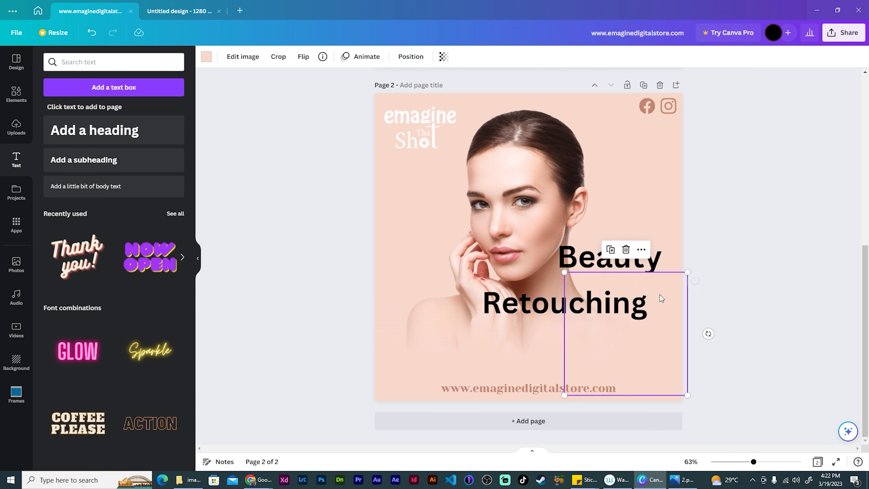
{"action": "left_click", "coordinate": [589, 264]}
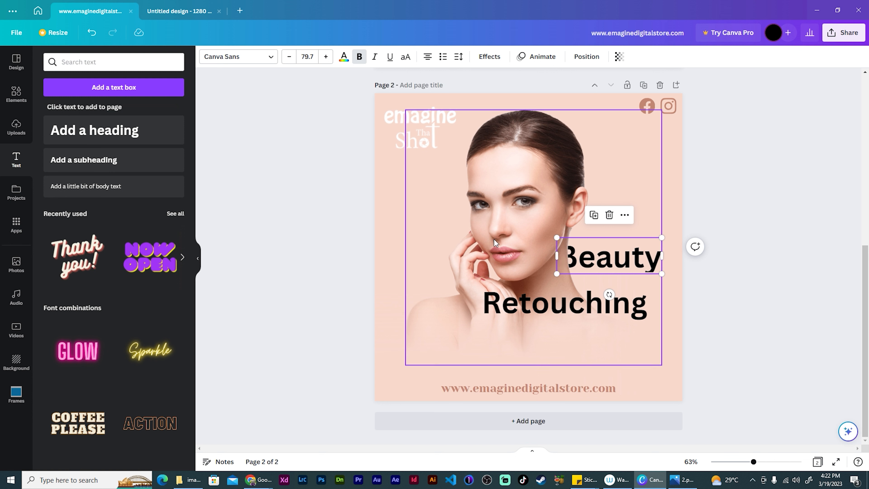
Recolour the "Beauty" heading with the light brown-pink photo colour and set its font to Sanchez
{"action": "left_click", "coordinate": [343, 57]}
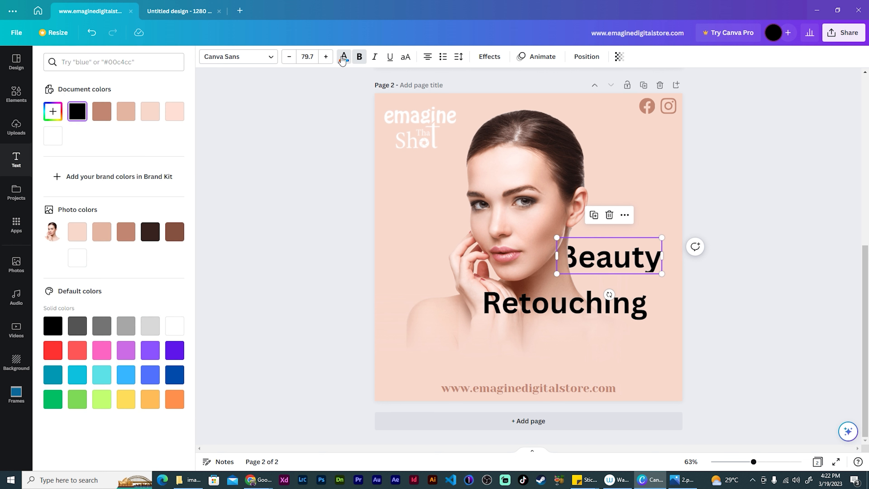
{"action": "left_click", "coordinate": [126, 230]}
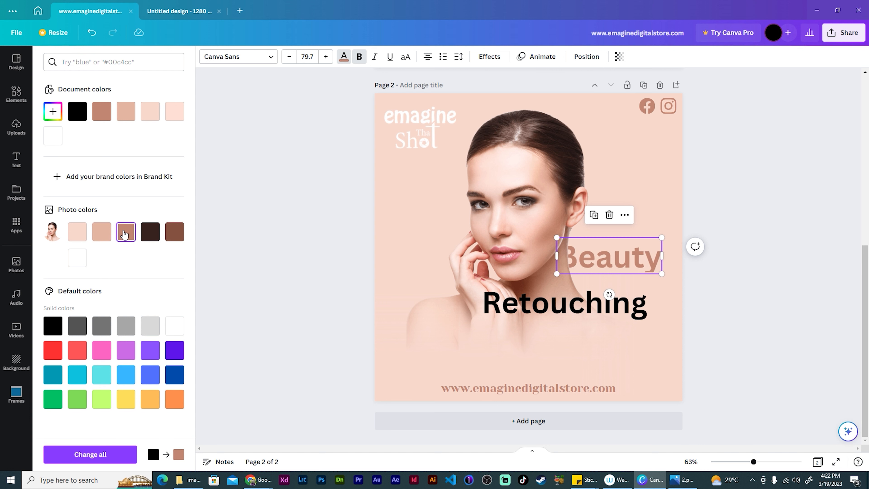
{"action": "left_click", "coordinate": [103, 232]}
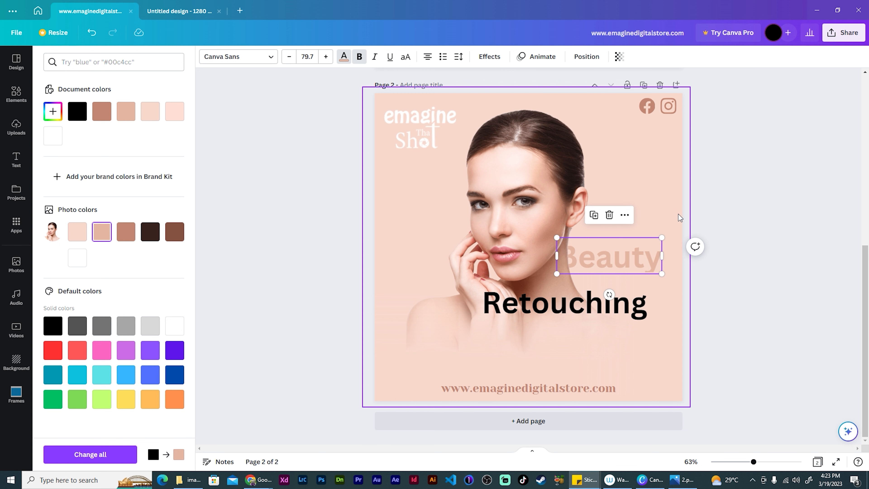
{"action": "left_click", "coordinate": [216, 63]}
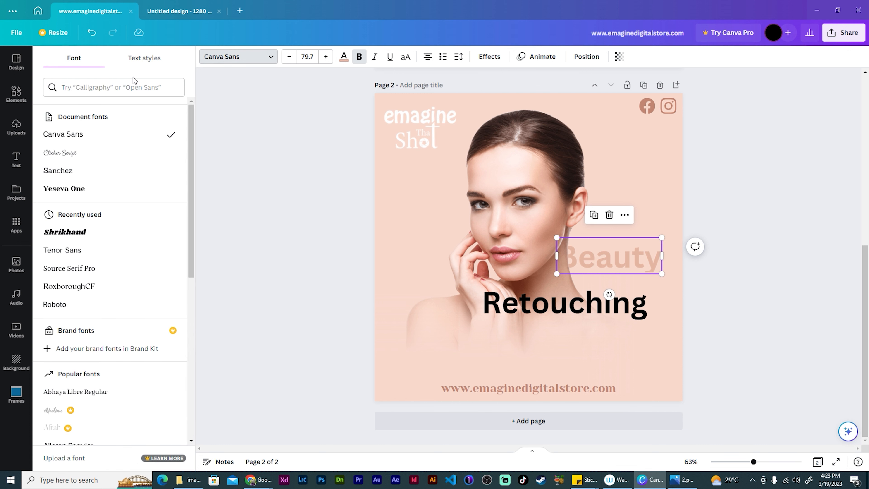
{"action": "left_click", "coordinate": [73, 171]}
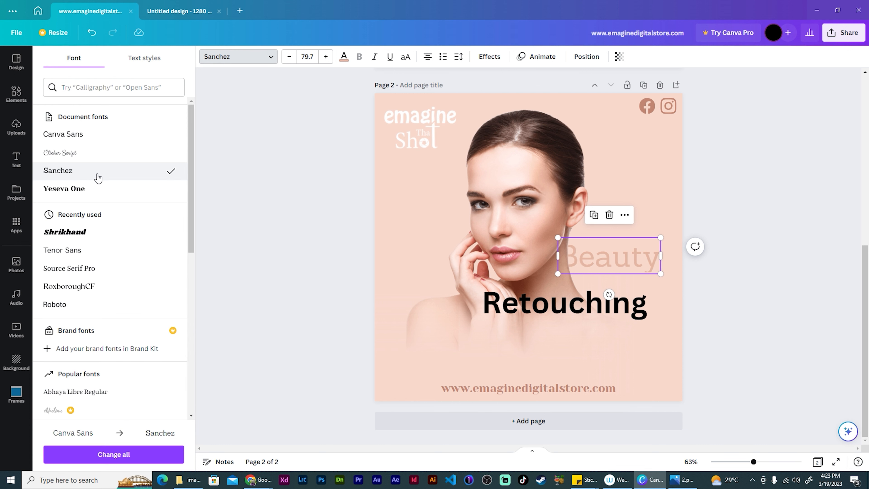
{"action": "key", "text": "Escape"}
Shrink "Retouching" to size 47, place it directly under "Beauty" and set its font to Clicker Script
{"action": "left_click", "coordinate": [633, 319]}
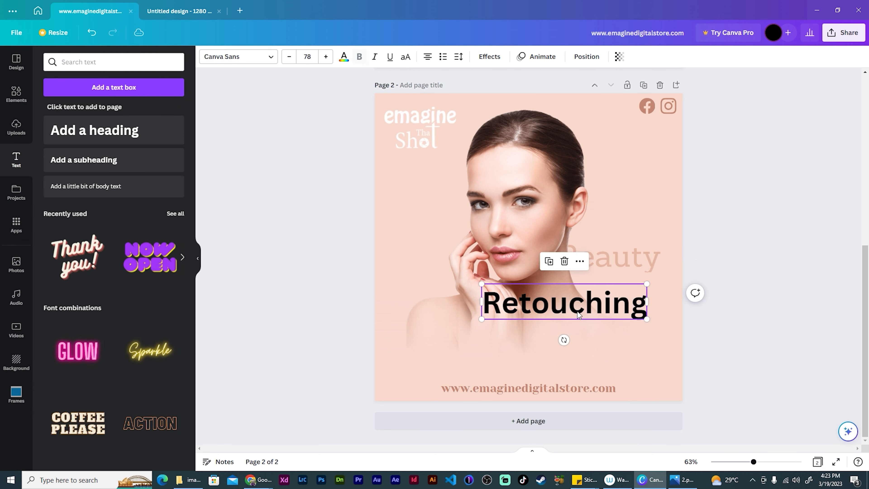
{"action": "left_click_drag", "start_coordinate": [481, 284], "coordinate": [547, 298]}
{"action": "left_click_drag", "start_coordinate": [601, 309], "coordinate": [616, 279]}
{"action": "left_click", "coordinate": [271, 59]}
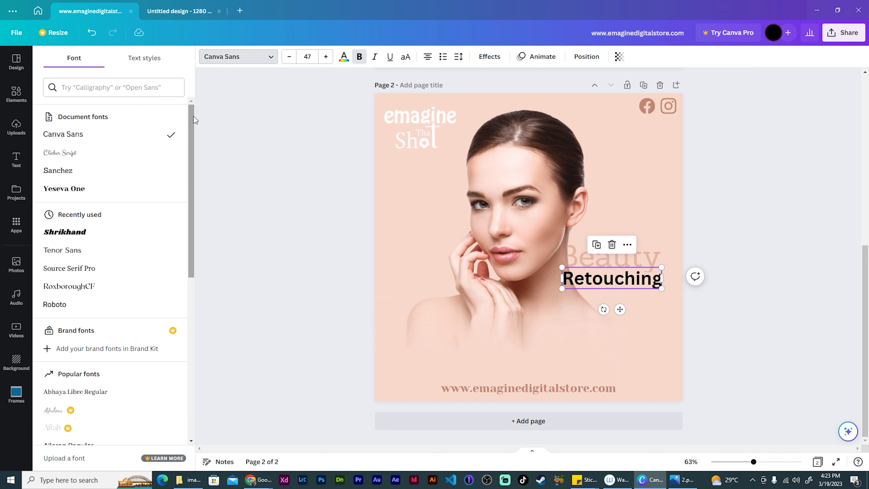
{"action": "left_click", "coordinate": [68, 153]}
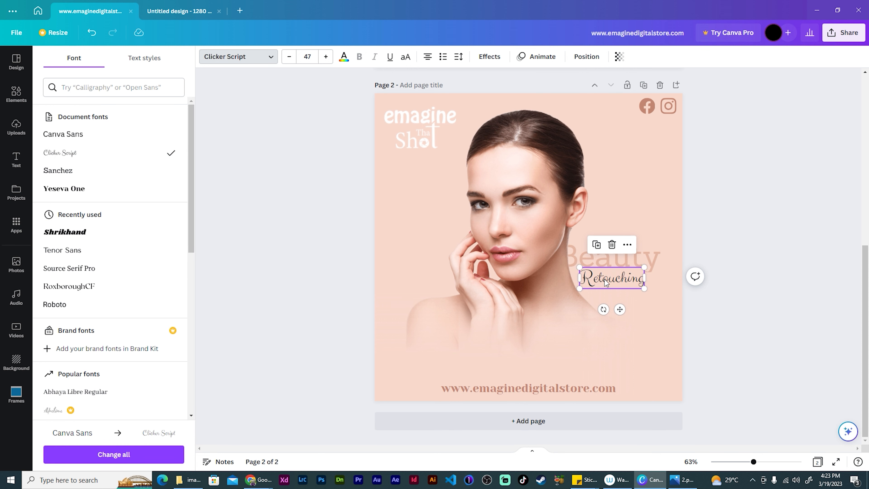
{"action": "left_click_drag", "start_coordinate": [612, 279], "coordinate": [617, 280]}
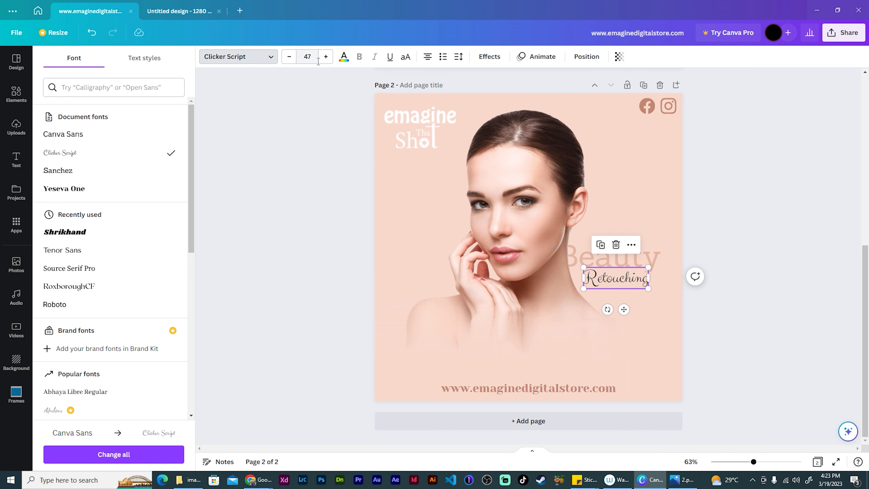
Recolour "Retouching" with the medium brown-pink photo colour and enlarge it to size 64.7
{"action": "left_click", "coordinate": [344, 56]}
{"action": "left_click", "coordinate": [107, 238]}
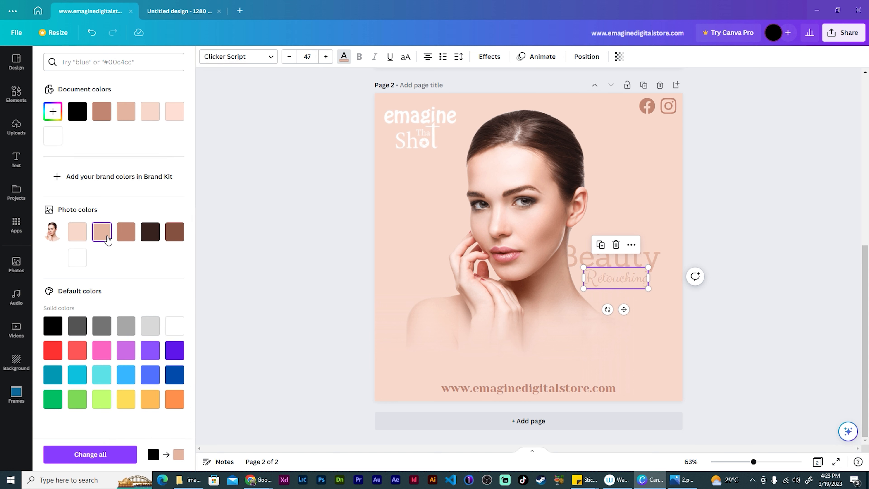
{"action": "left_click", "coordinate": [126, 231]}
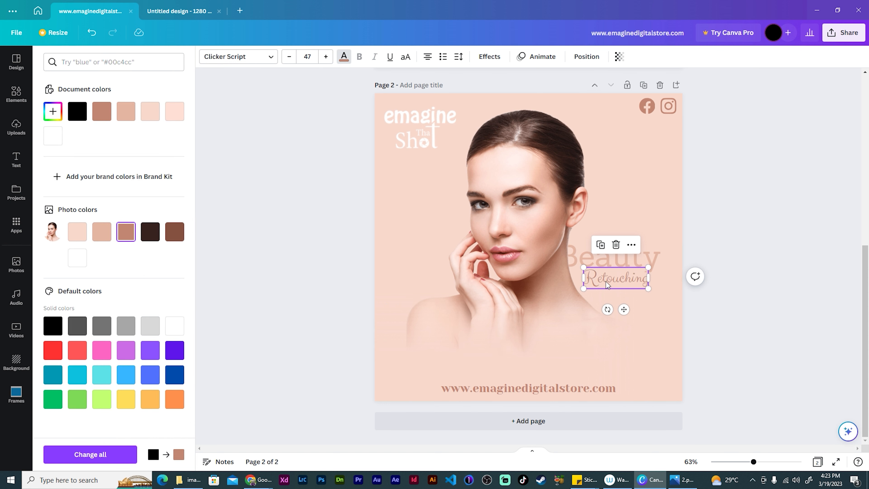
{"action": "left_click_drag", "start_coordinate": [621, 284], "coordinate": [671, 298]}
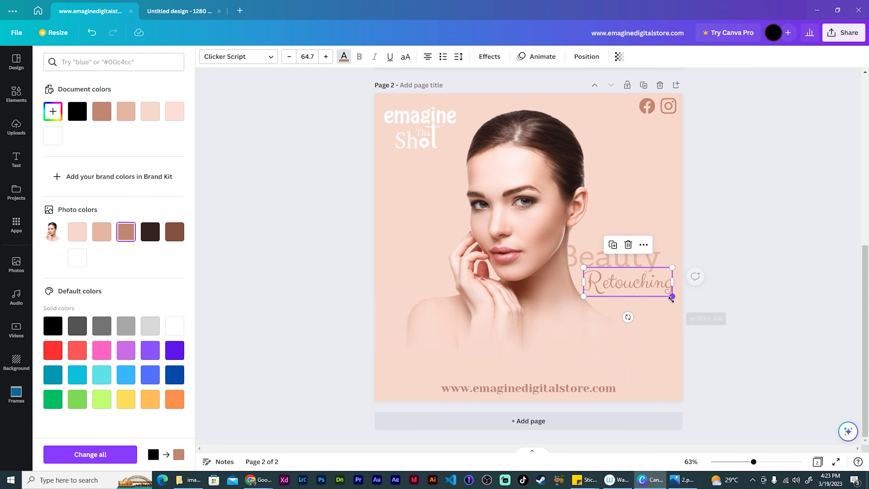
{"action": "key", "text": "Escape"}
{"action": "left_click", "coordinate": [786, 182]}
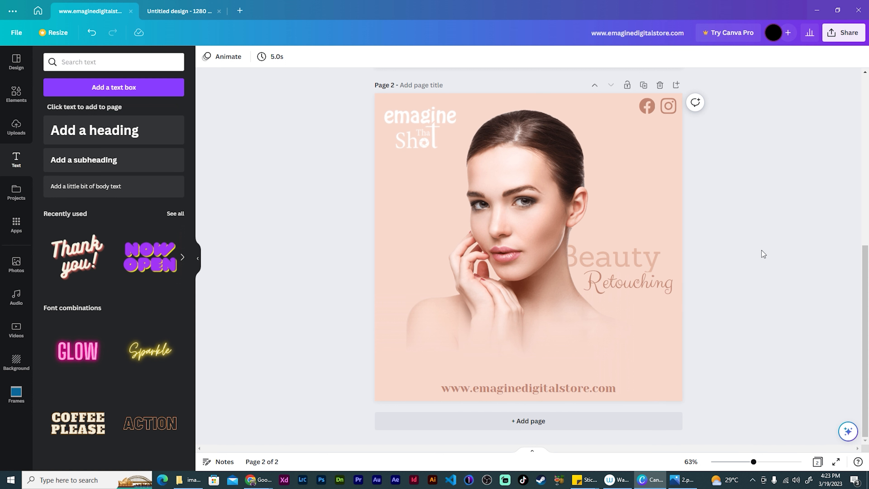
{"action": "left_click", "coordinate": [152, 65]}
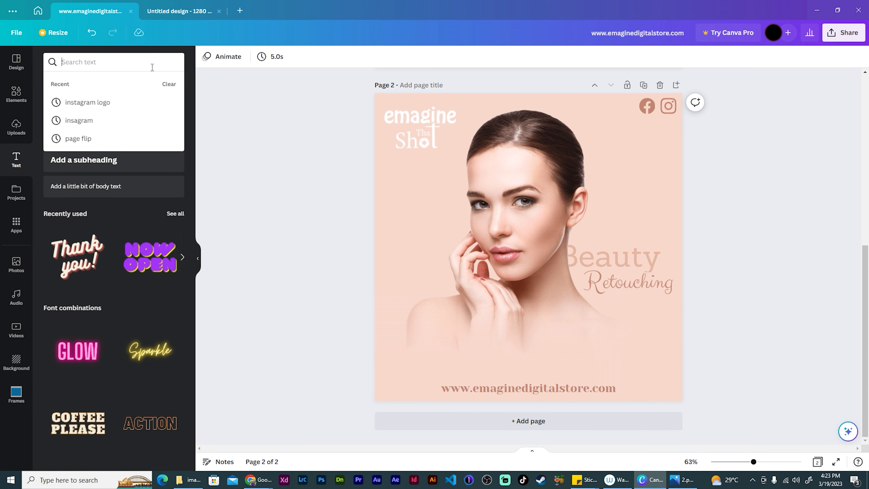
{"action": "type", "text": "spa"}
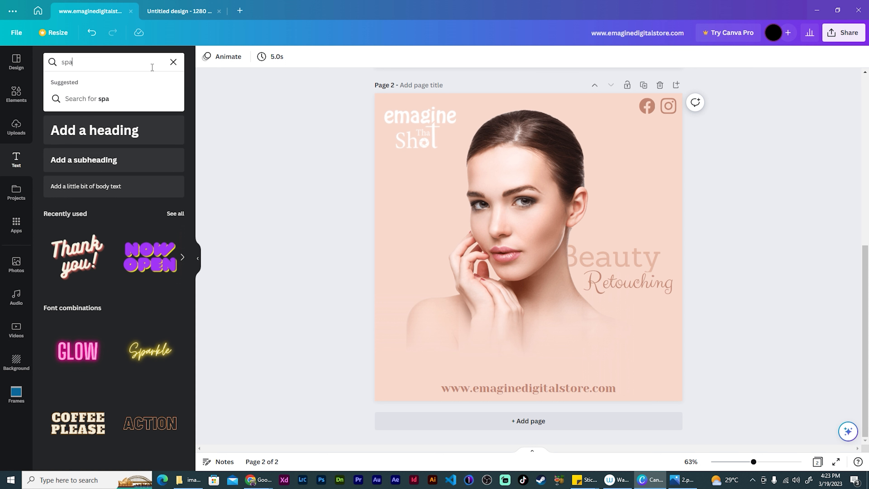
{"action": "key", "text": "BackSpace"}
{"action": "key", "text": "BackSpace"}
{"action": "key", "text": "BackSpace"}
{"action": "type", "text": "star"}
Search the elements for "star", add the graphic with three four-pointed sparkles and place it left of the model's face
{"action": "left_click", "coordinate": [16, 93]}
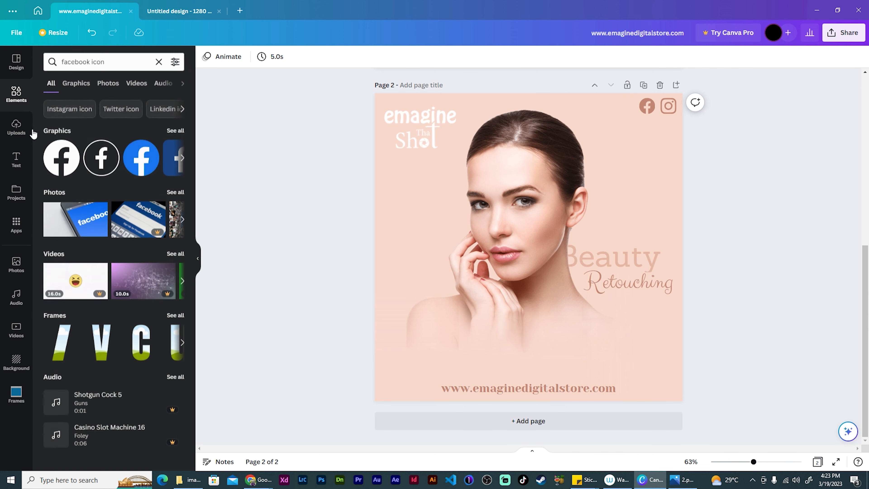
{"action": "left_click", "coordinate": [82, 62]}
{"action": "triple_click", "coordinate": [117, 61]}
{"action": "type", "text": "star"}
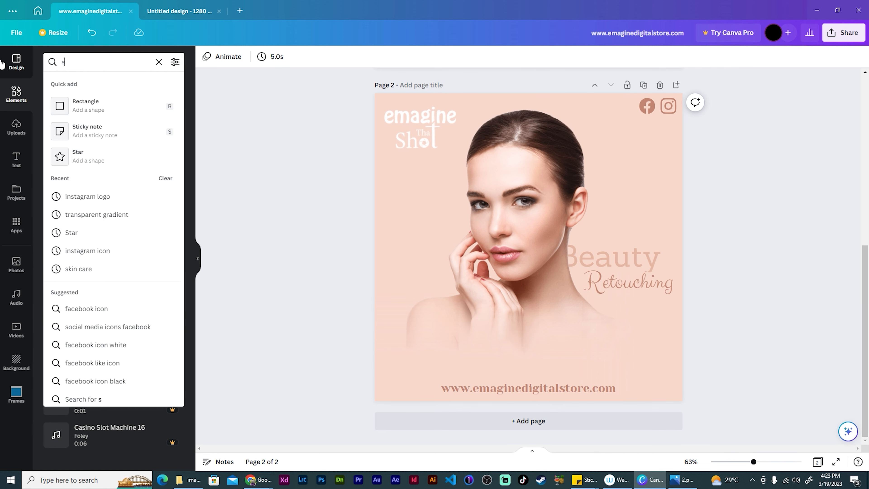
{"action": "key", "text": "Return"}
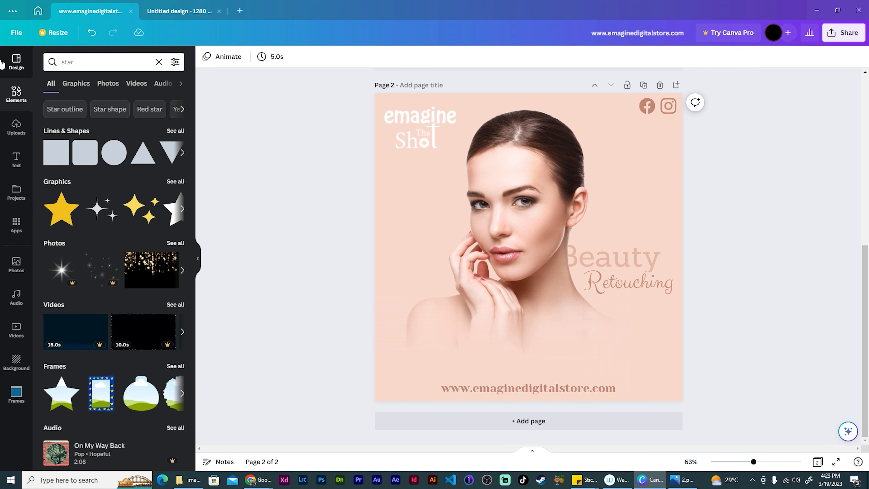
{"action": "left_click", "coordinate": [175, 182]}
{"action": "left_click", "coordinate": [109, 150]}
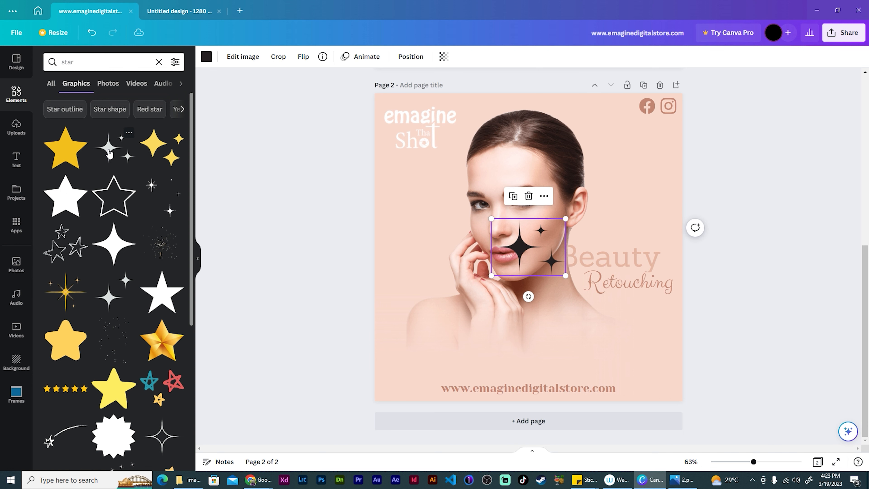
{"action": "left_click_drag", "start_coordinate": [521, 248], "coordinate": [404, 209]}
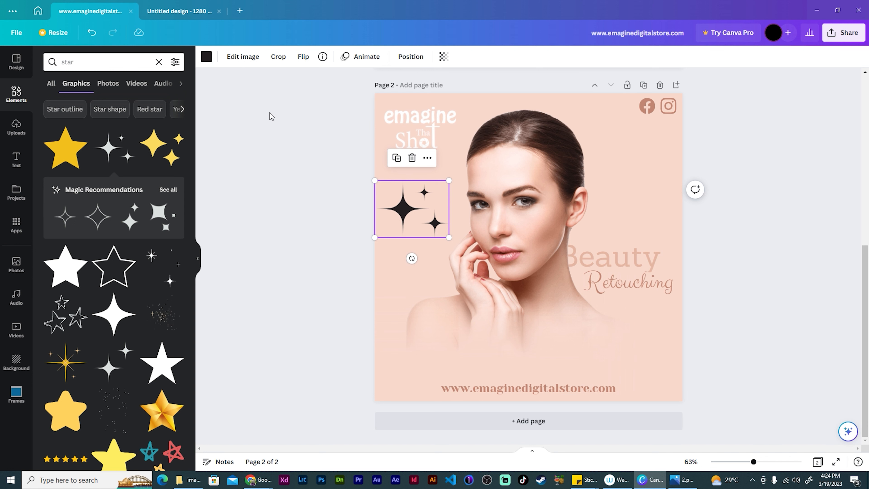
Recolour the sparkle graphic with the medium brown-pink photo colour and shift it against the page's left edge
{"action": "left_click", "coordinate": [206, 56]}
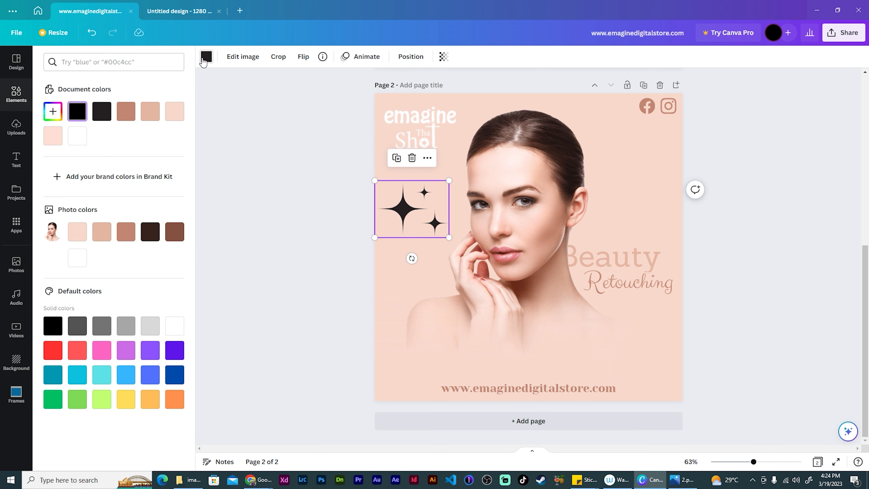
{"action": "left_click", "coordinate": [126, 232]}
{"action": "left_click_drag", "start_coordinate": [408, 209], "coordinate": [393, 209]}
Duplicate the sparkle graphic, shrink the copy beside the model's hair and place another small copy below the social icons
{"action": "key", "text": "ctrl+d"}
{"action": "left_click_drag", "start_coordinate": [420, 213], "coordinate": [620, 139]}
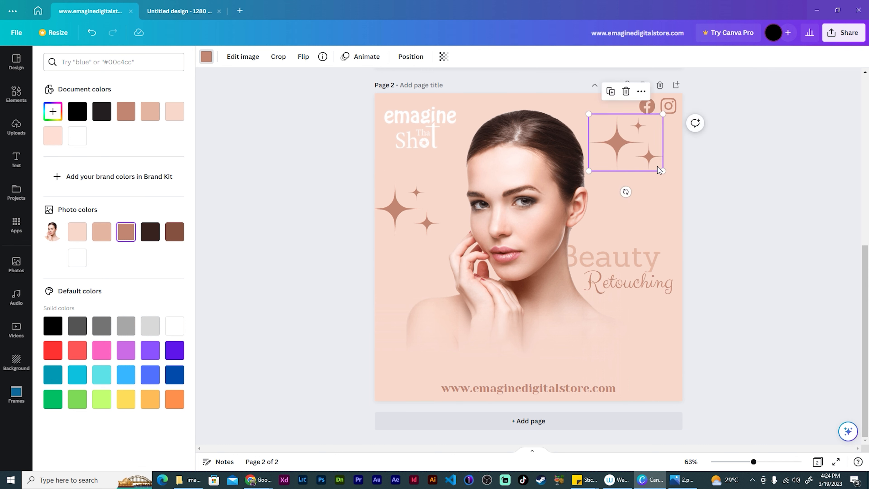
{"action": "left_click_drag", "start_coordinate": [662, 170], "coordinate": [639, 150]}
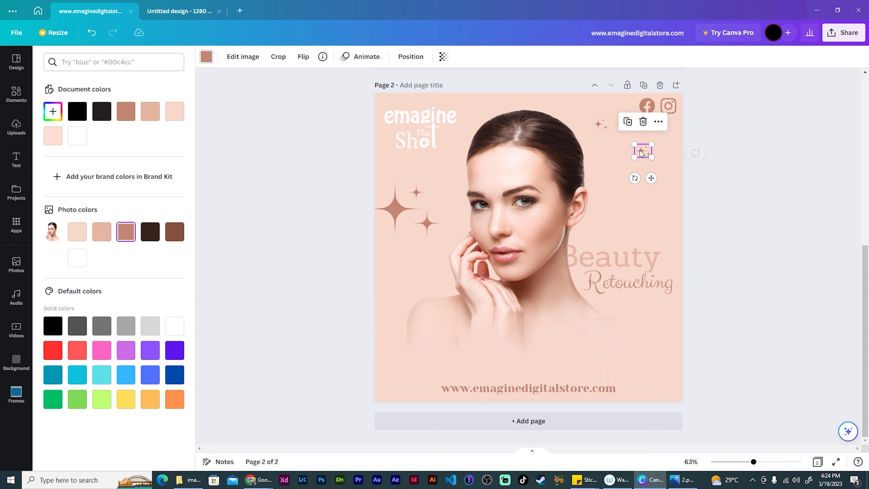
Recolour the small sparkle copy below the social icons white
{"action": "left_click", "coordinate": [214, 56]}
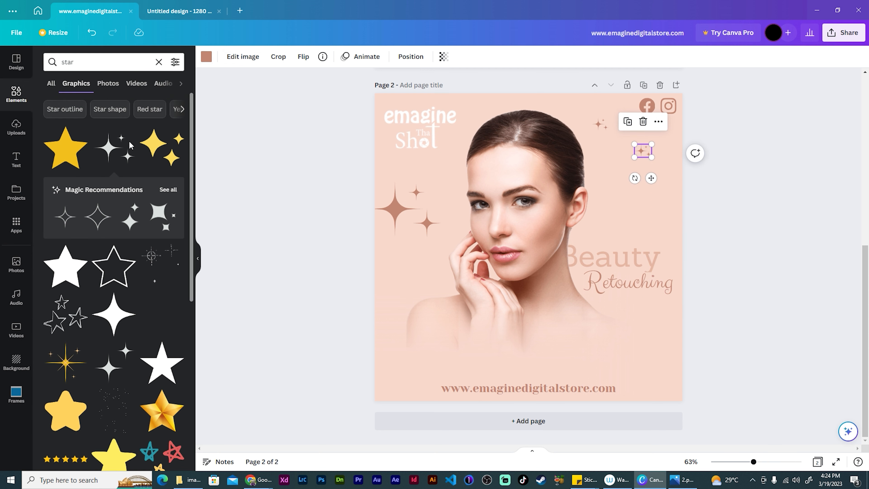
{"action": "left_click", "coordinate": [207, 56]}
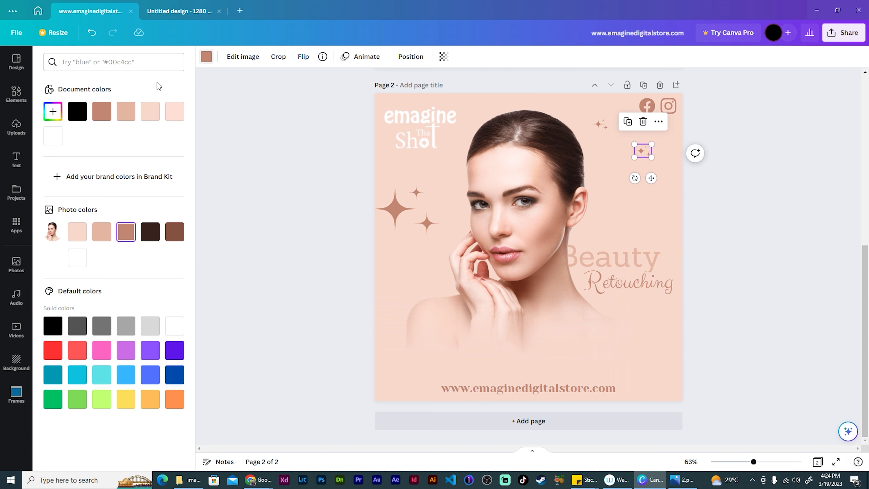
{"action": "left_click", "coordinate": [53, 135]}
{"action": "key", "text": "Escape"}
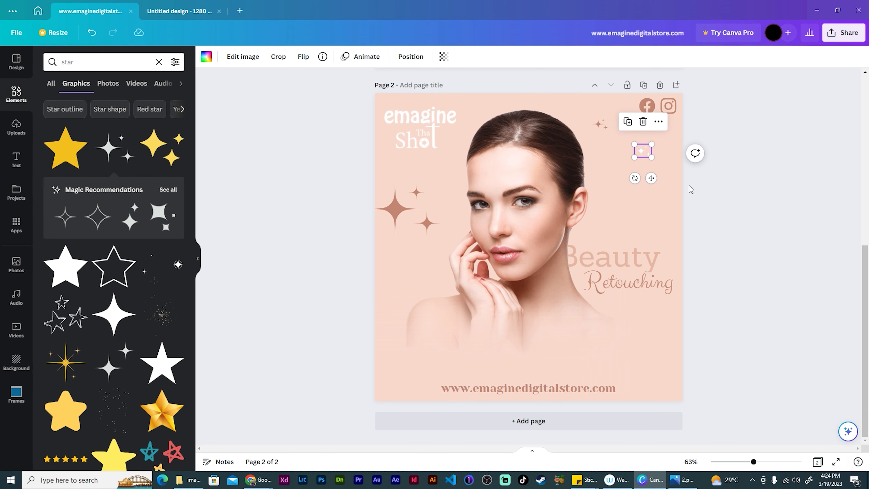
Duplicate the small white sparkle to the page's lower right, the area below the large sparkle and the lower-left corner
{"action": "key", "text": "ctrl+d"}
{"action": "left_click_drag", "start_coordinate": [681, 178], "coordinate": [589, 373]}
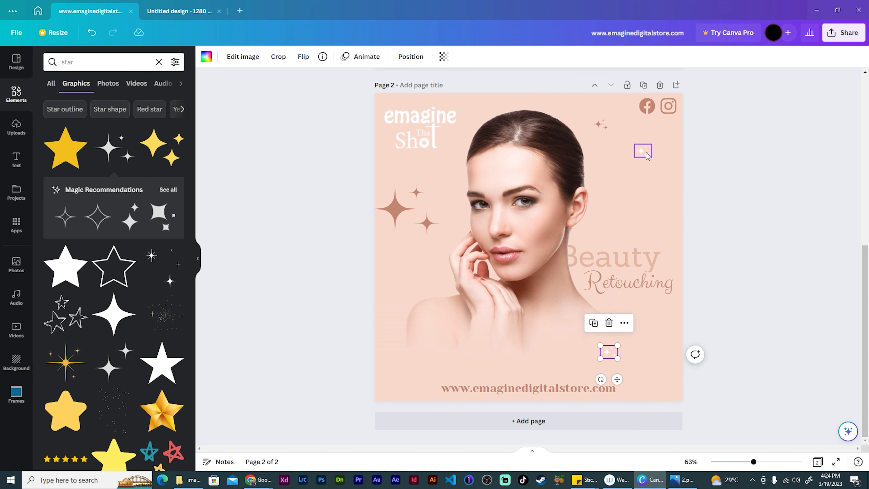
{"action": "left_click", "coordinate": [648, 155]}
{"action": "left_click_drag", "start_coordinate": [648, 154], "coordinate": [410, 364]}
{"action": "key", "text": "ctrl+d"}
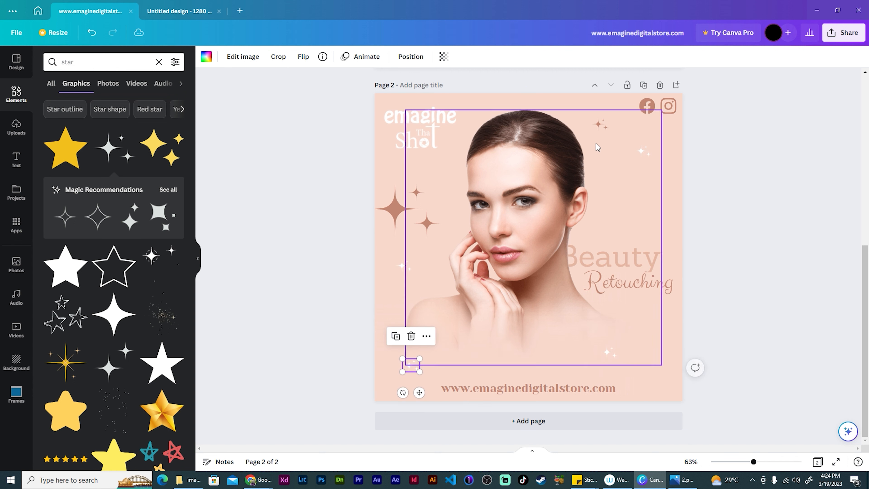
Duplicate the small brown-pink sparkle below "Retouching", beside the model's left-hand shoulder, above the website address and above "Beauty"
{"action": "left_click", "coordinate": [599, 126]}
{"action": "mouse_move", "coordinate": [604, 129]}
{"action": "left_mouse_down"}
{"action": "mouse_move", "coordinate": [504, 345]}
{"action": "mouse_move", "coordinate": [417, 311]}
{"action": "mouse_move", "coordinate": [444, 295]}
{"action": "mouse_move", "coordinate": [512, 331]}
{"action": "mouse_move", "coordinate": [640, 351]}
{"action": "mouse_move", "coordinate": [645, 314]}
{"action": "left_mouse_up"}
{"action": "mouse_move", "coordinate": [651, 317]}
{"action": "left_mouse_down"}
{"action": "mouse_move", "coordinate": [540, 357]}
{"action": "mouse_move", "coordinate": [490, 356]}
{"action": "mouse_move", "coordinate": [514, 348]}
{"action": "mouse_move", "coordinate": [612, 209]}
{"action": "mouse_move", "coordinate": [620, 211]}
{"action": "left_mouse_up"}
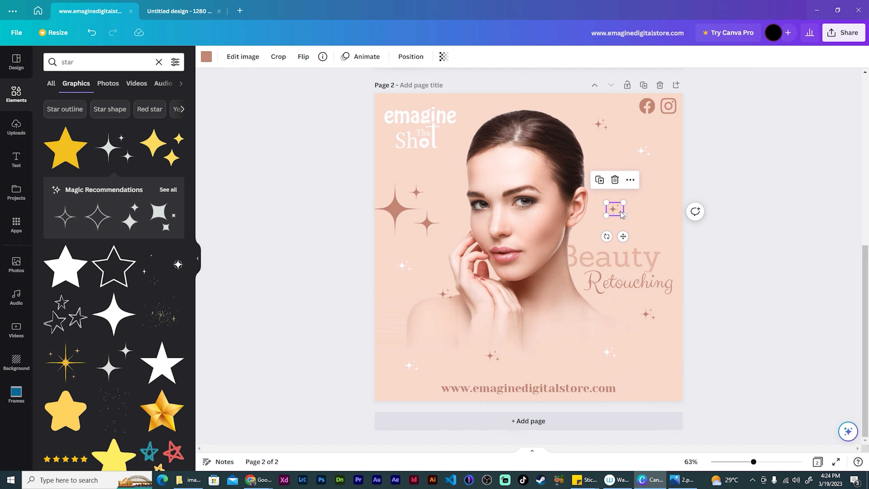
{"action": "left_click", "coordinate": [765, 173]}
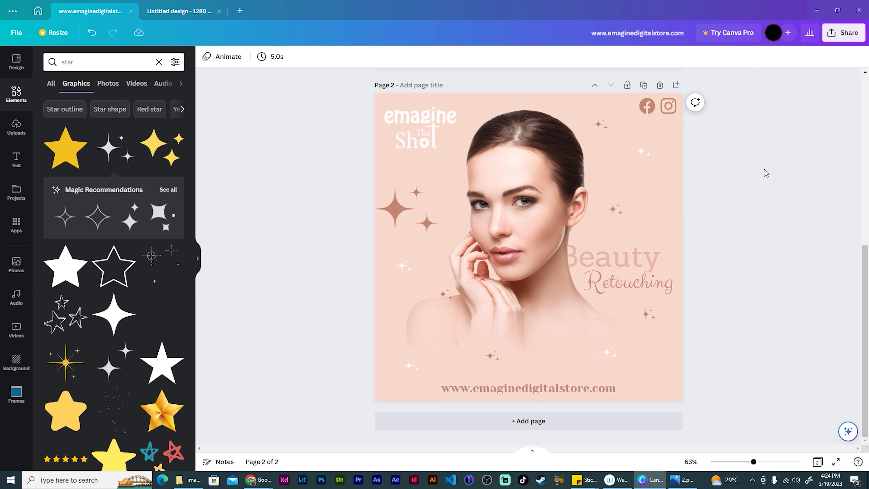